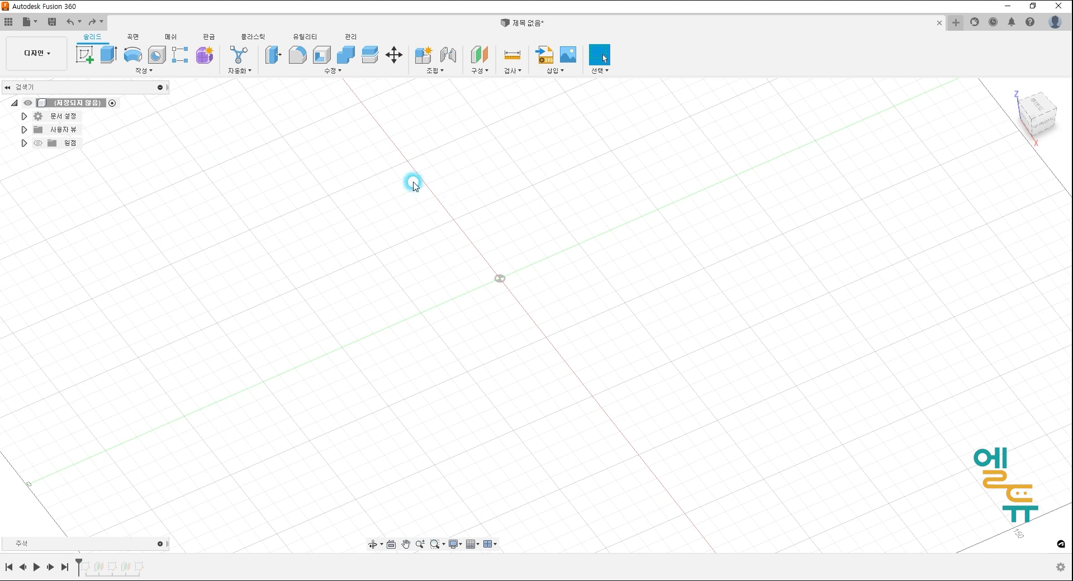
Sketch a 32 mm diameter circle centred on the origin on the XZ plane and finish the sketch
click(1013, 89)
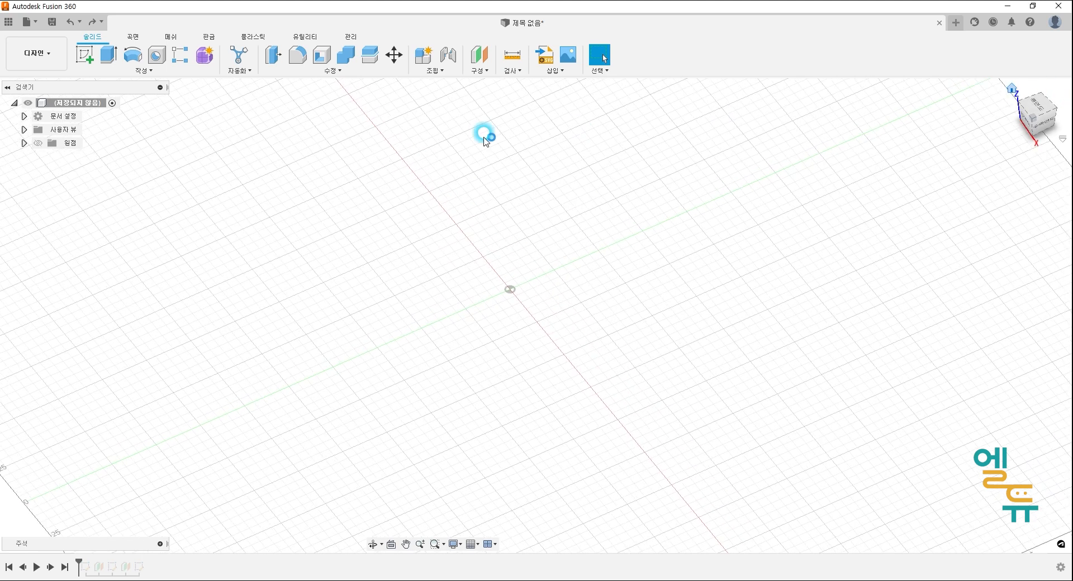
click(85, 60)
click(559, 275)
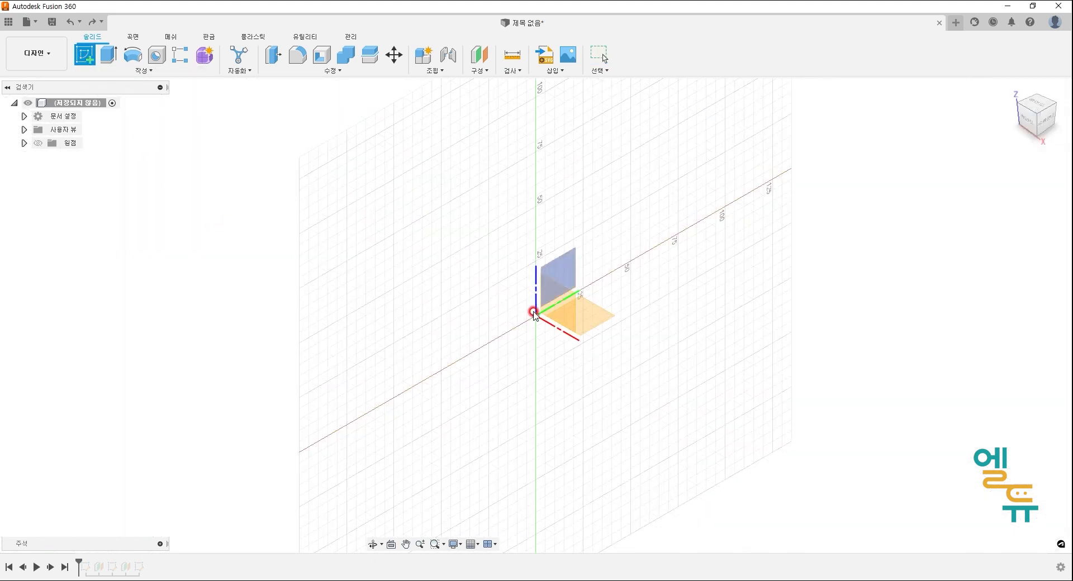
click(565, 307)
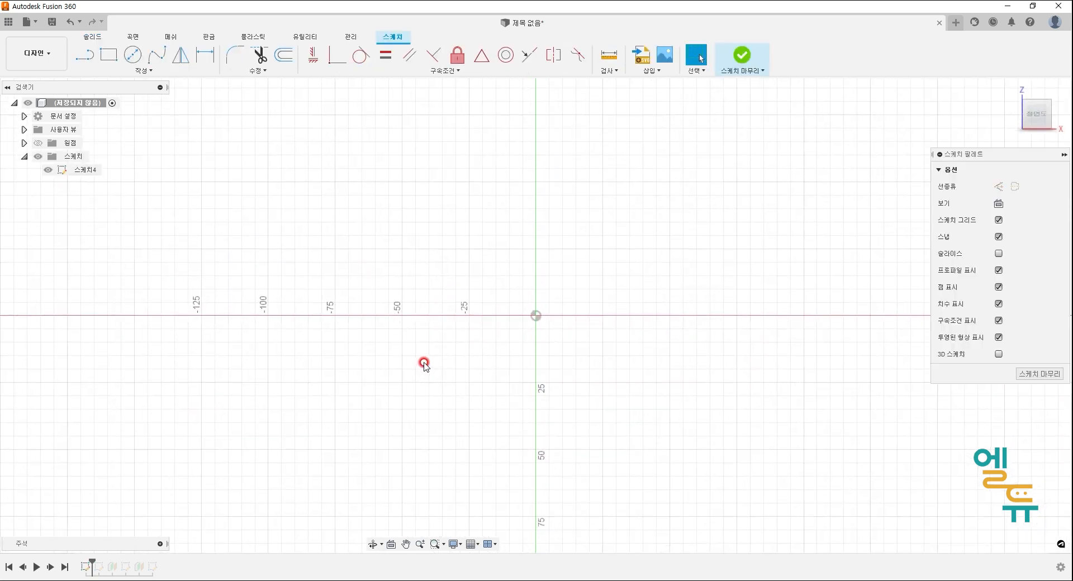
click(133, 54)
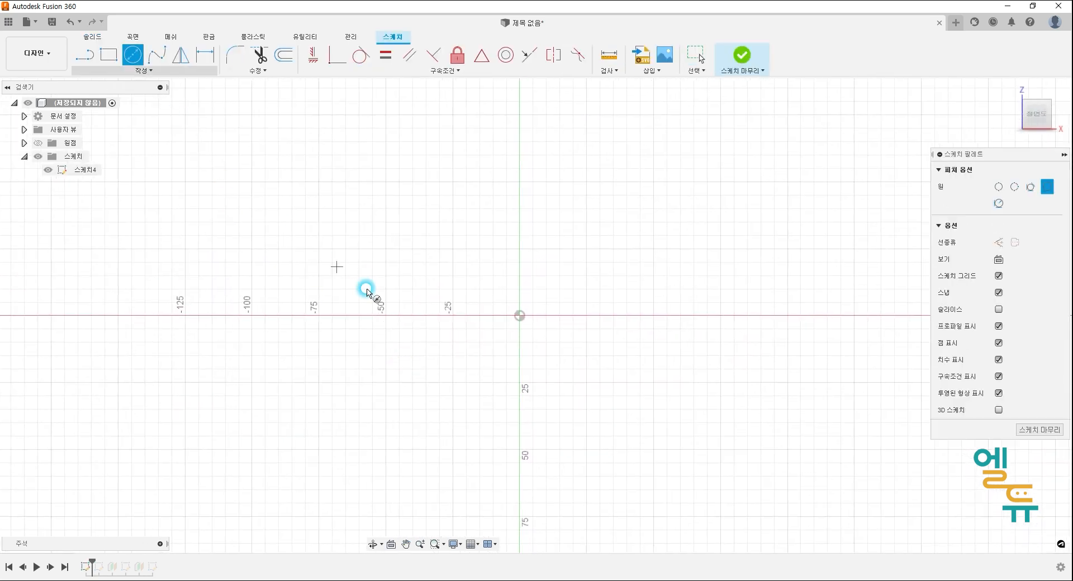
click(520, 316)
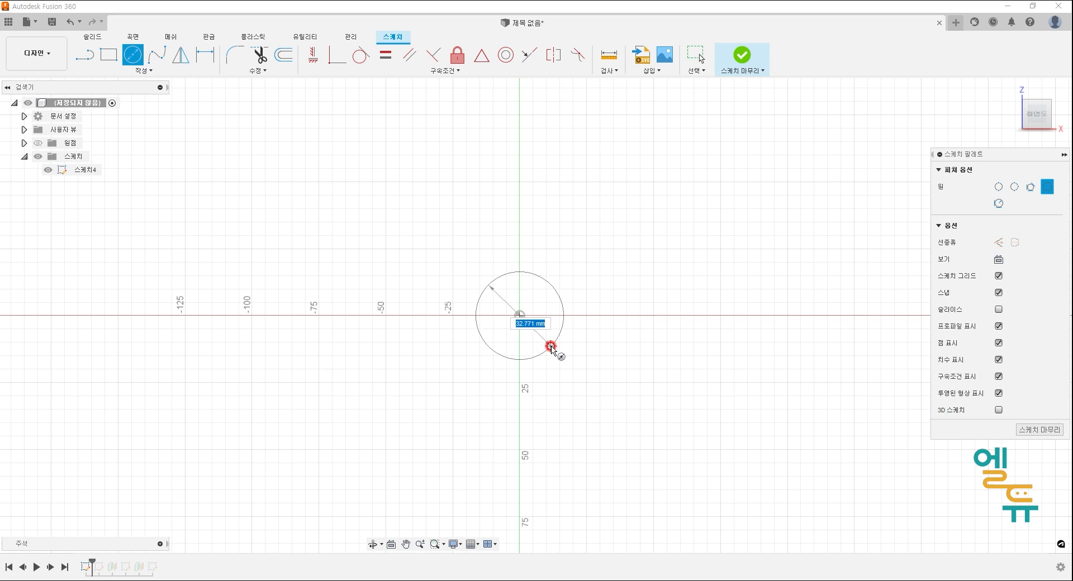
key(Return)
key(Escape)
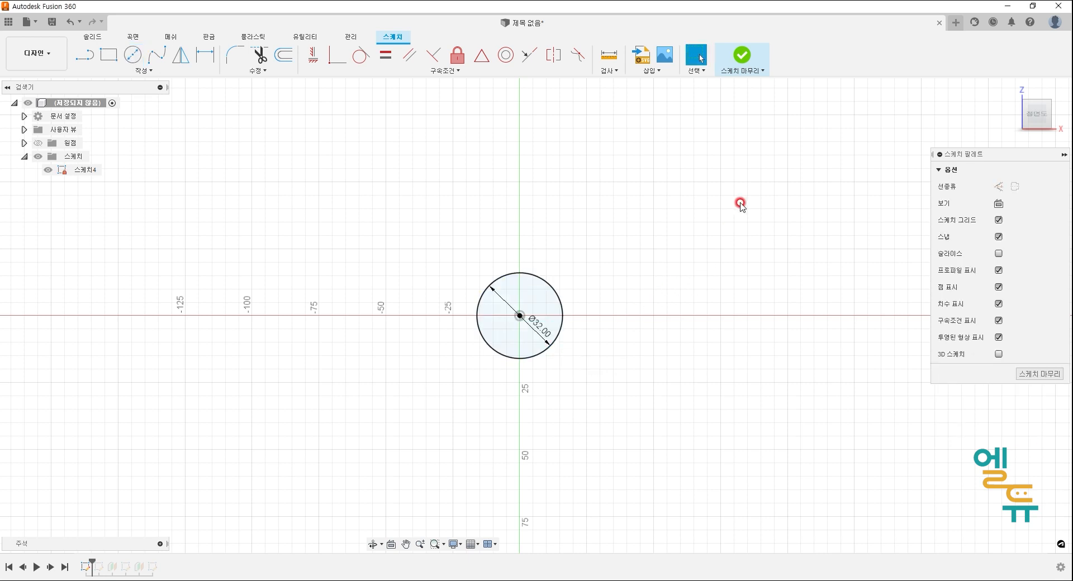
click(742, 55)
scroll(706, 206, up, 1)
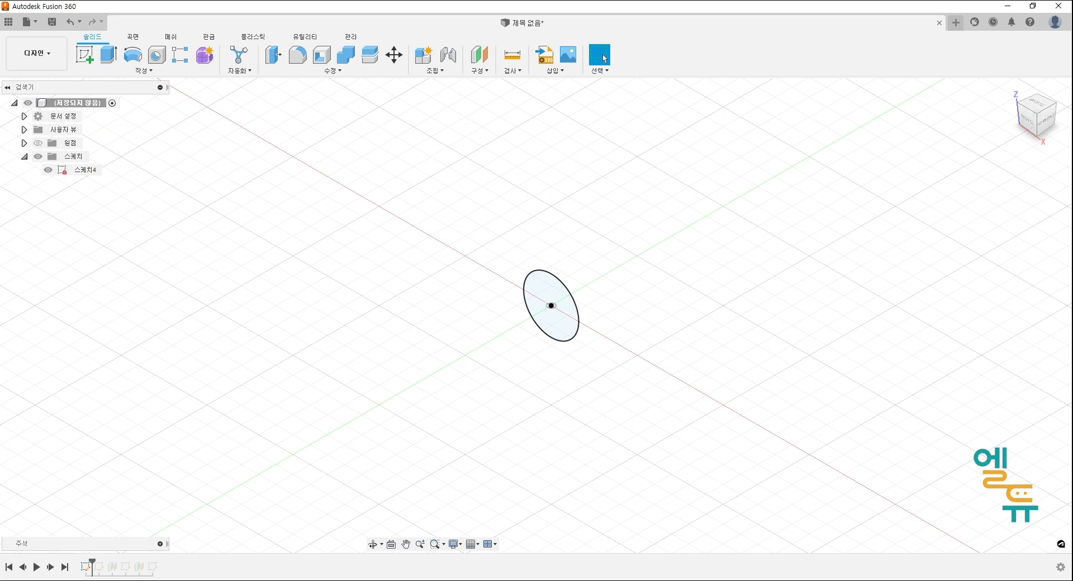
Bring up the PowerPoint reference drawing and examine the 3D shape's middle section and hexagonal end face
drag(0, 83, 653, 90)
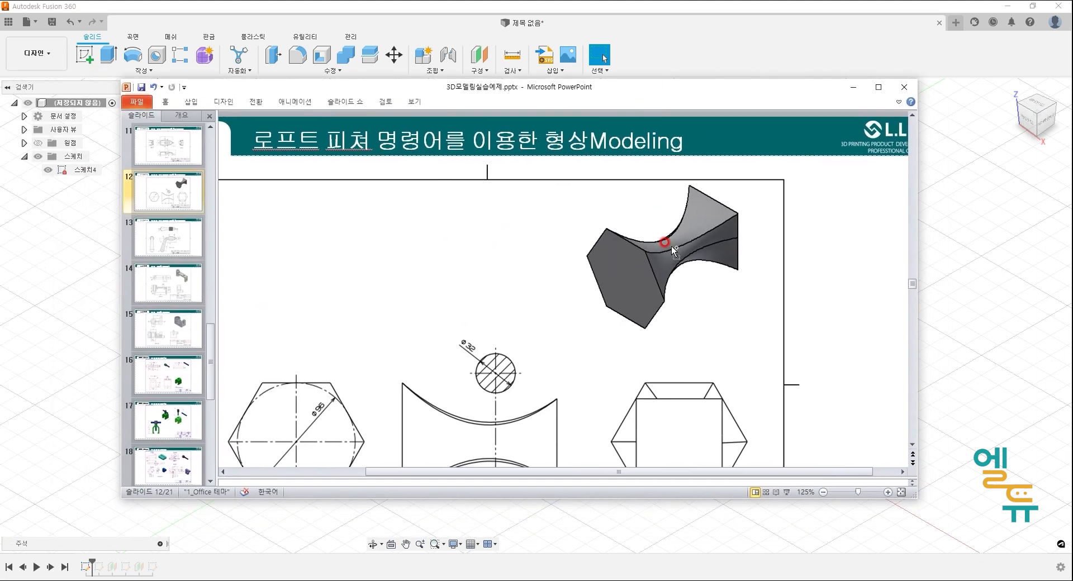
mouse_move(671, 239)
mouse_down()
mouse_move(670, 258)
mouse_move(684, 249)
mouse_move(672, 235)
mouse_move(648, 251)
mouse_move(665, 293)
mouse_move(647, 333)
mouse_move(610, 316)
mouse_move(589, 257)
mouse_move(615, 234)
mouse_up()
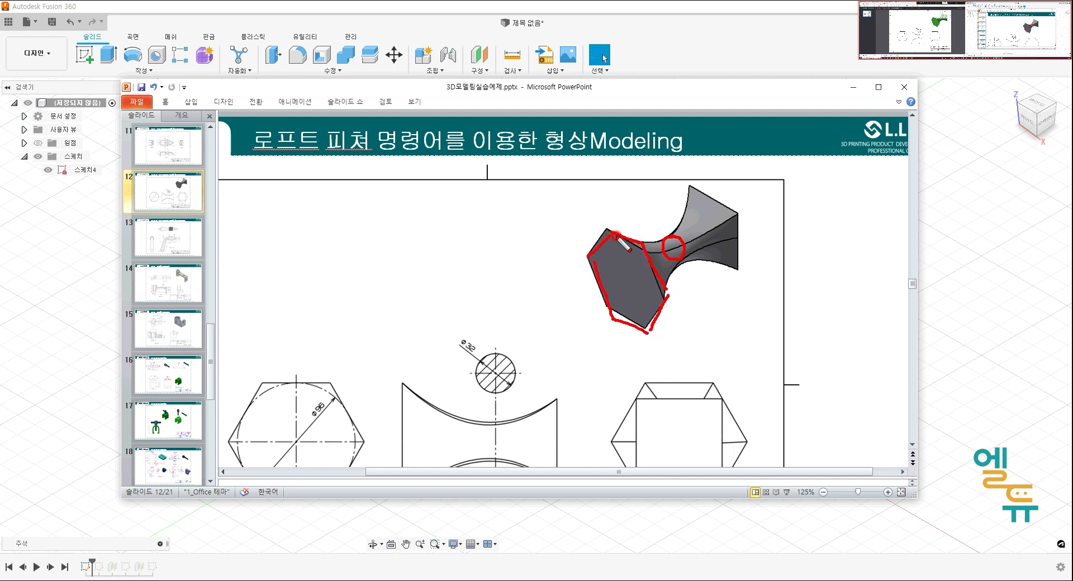
key(Escape)
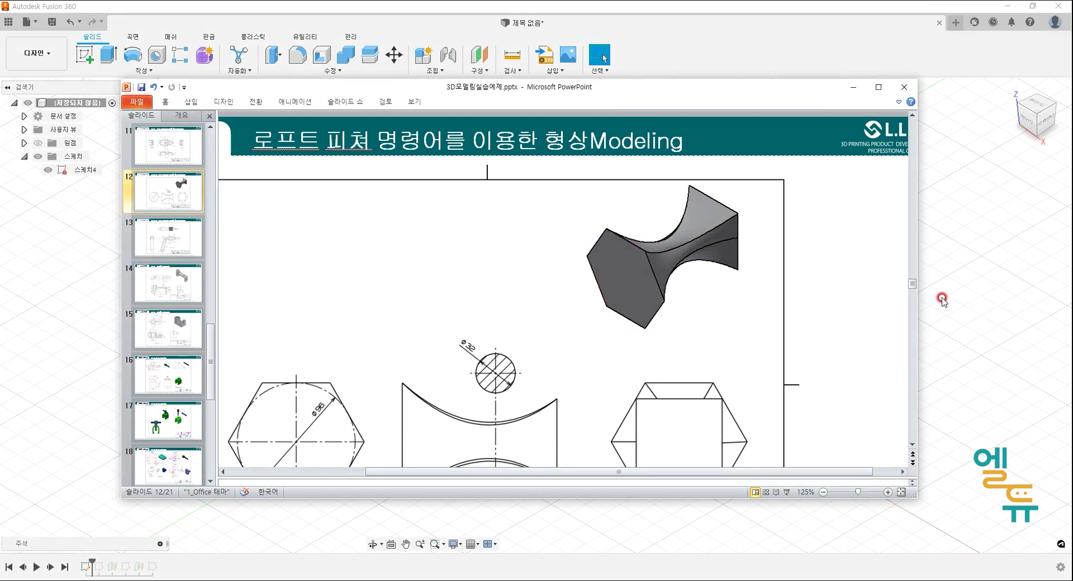
Examine the distance from the central circular section to the hexagonal end in the drawing's front view, and return to Fusion 360
drag(912, 284, 913, 308)
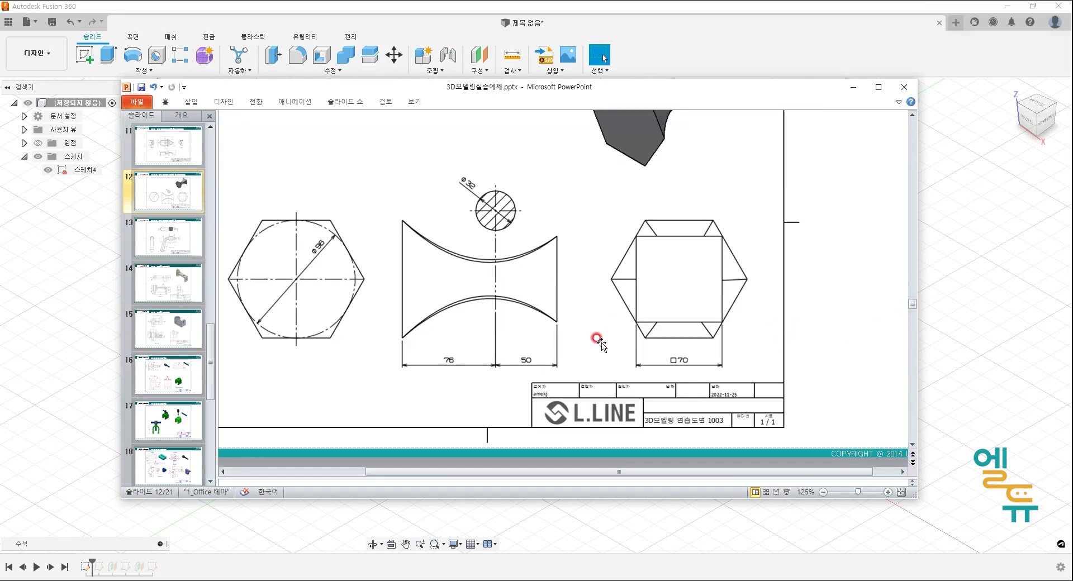
key(ctrl+2)
drag(497, 242, 506, 320)
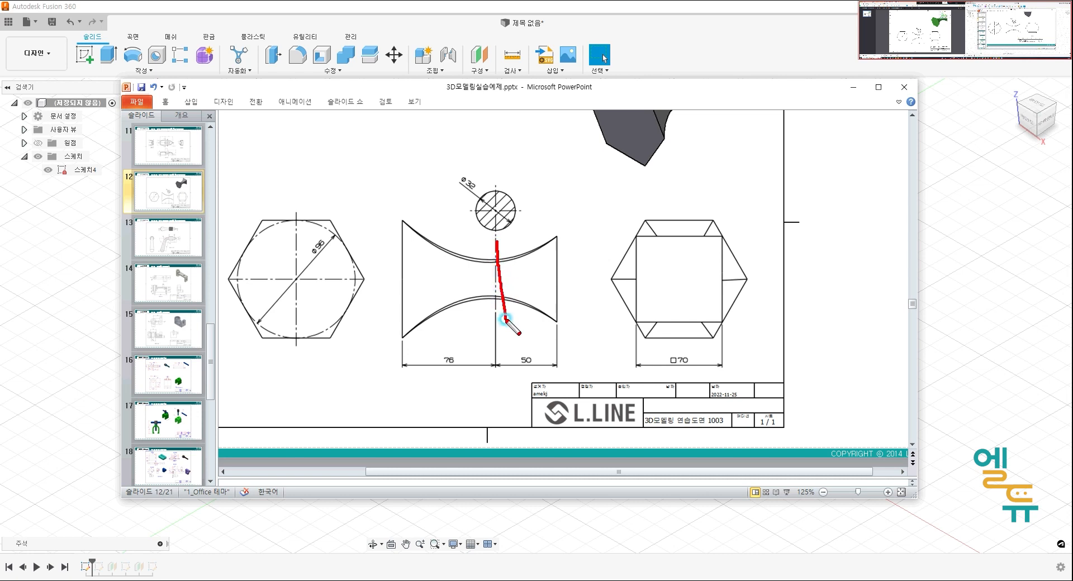
drag(403, 222, 410, 338)
mouse_move(479, 283)
mouse_down()
mouse_move(394, 283)
mouse_move(409, 292)
mouse_up()
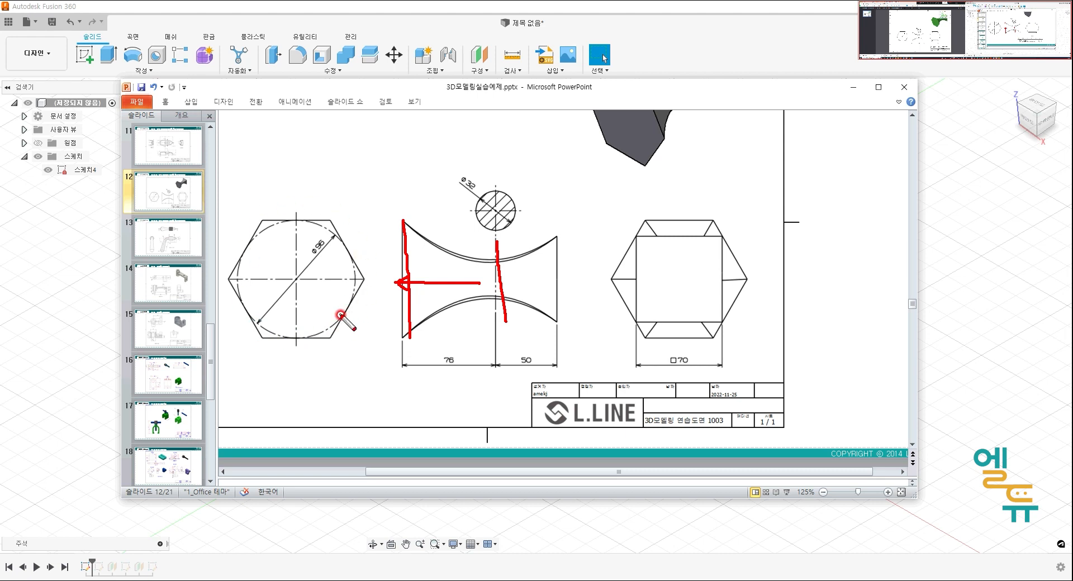
key(Escape)
drag(496, 236, 492, 323)
drag(399, 219, 403, 338)
mouse_move(490, 278)
mouse_down()
mouse_move(412, 277)
mouse_move(418, 284)
mouse_up()
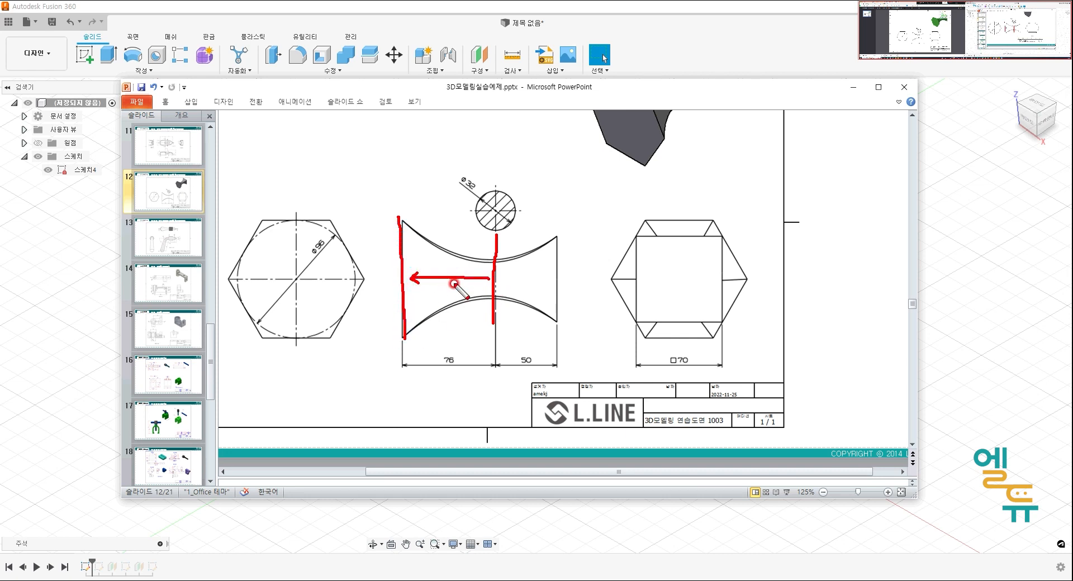
right_click(472, 279)
mouse_move(644, 91)
mouse_down()
mouse_move(0, 168)
mouse_move(0, 184)
mouse_up()
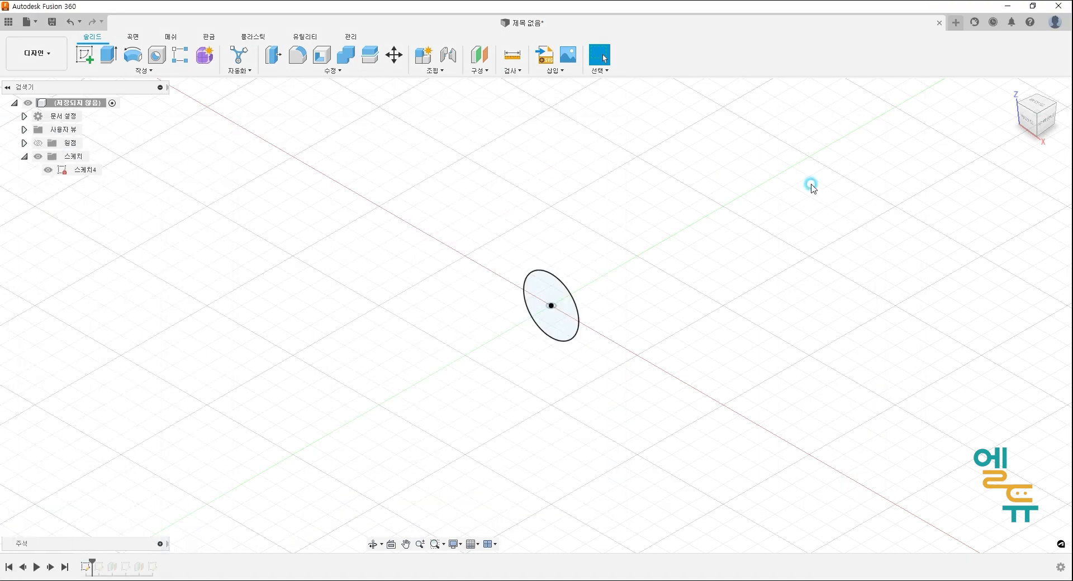
Create an offset construction plane at -76 mm from the XZ plane
click(482, 74)
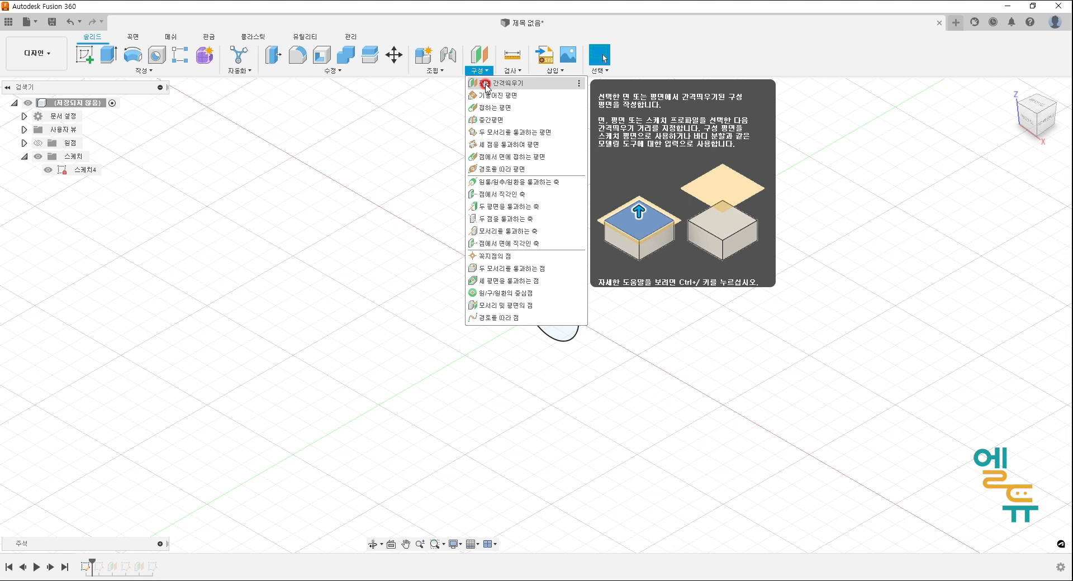
click(485, 84)
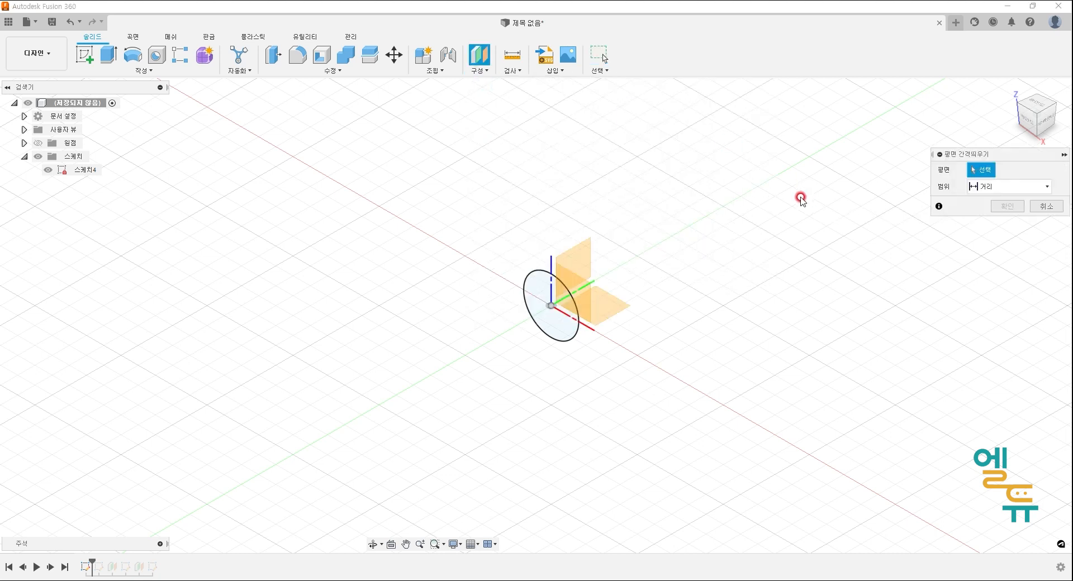
click(586, 289)
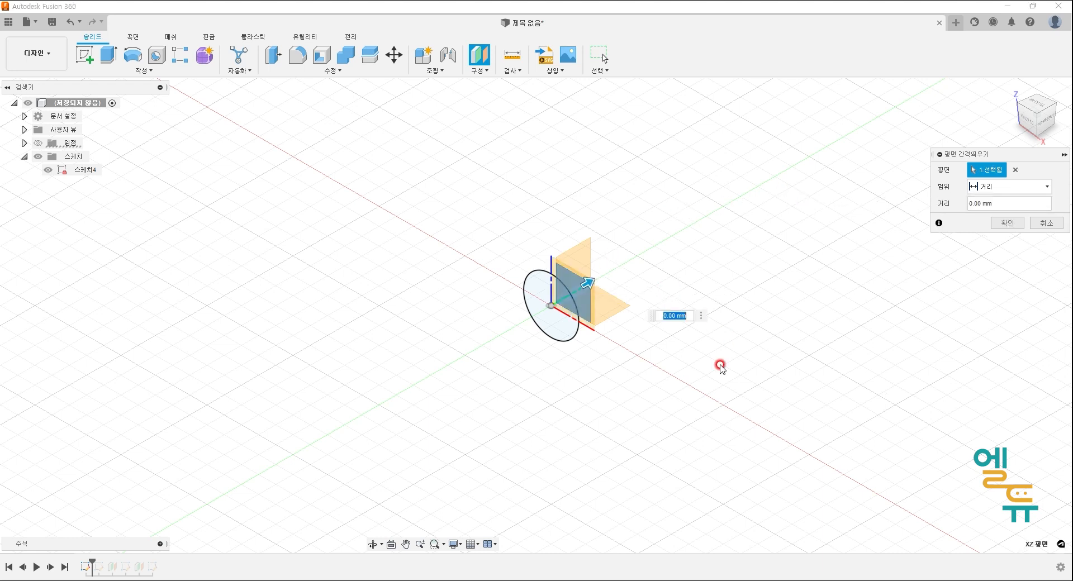
drag(585, 278, 431, 335)
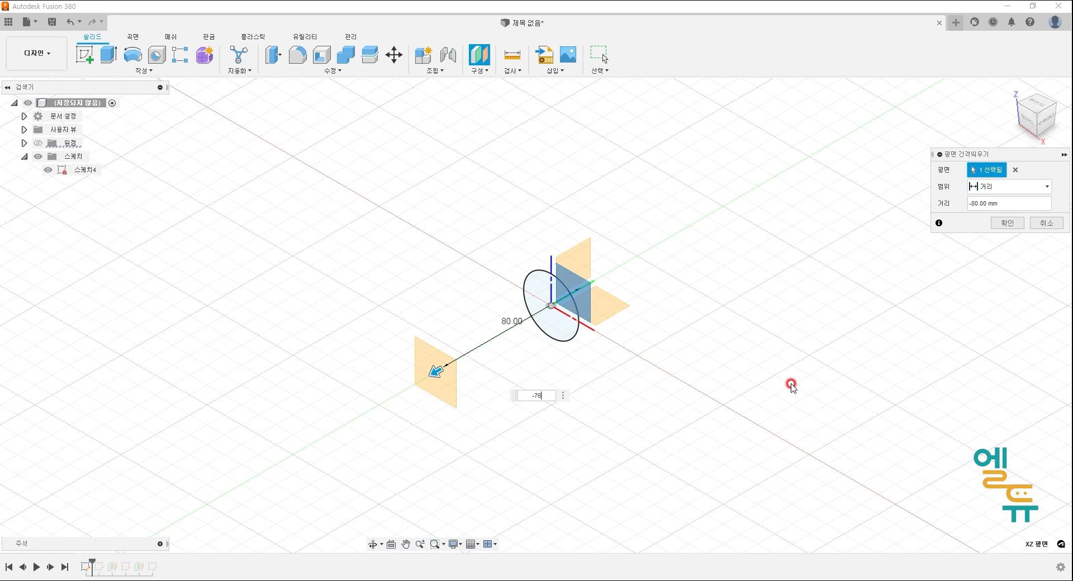
text(-76)
key(Return)
key(Return)
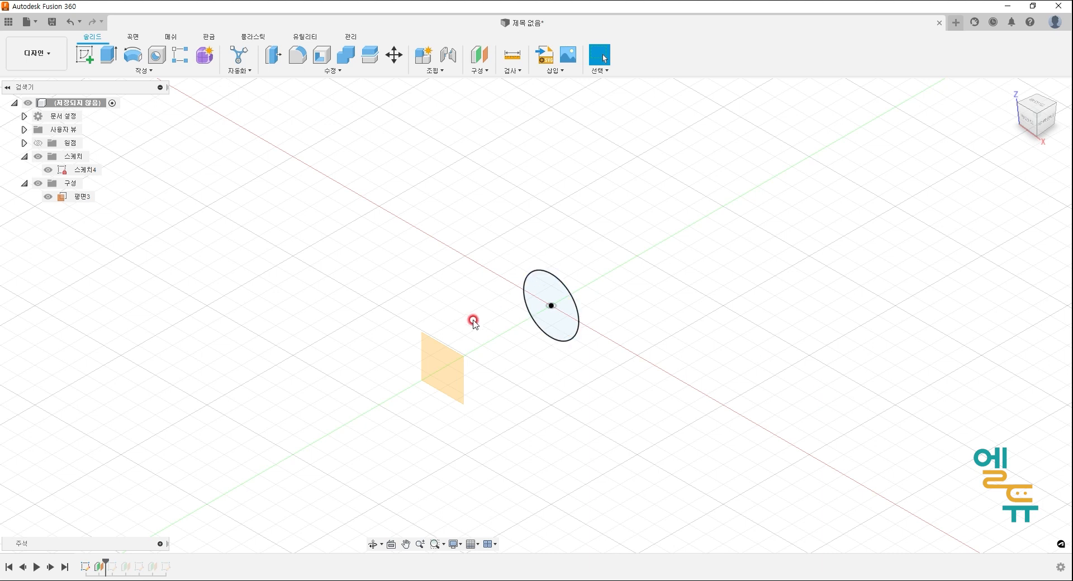
Start a new sketch on the offset construction plane
click(449, 365)
click(448, 364)
right_click(448, 365)
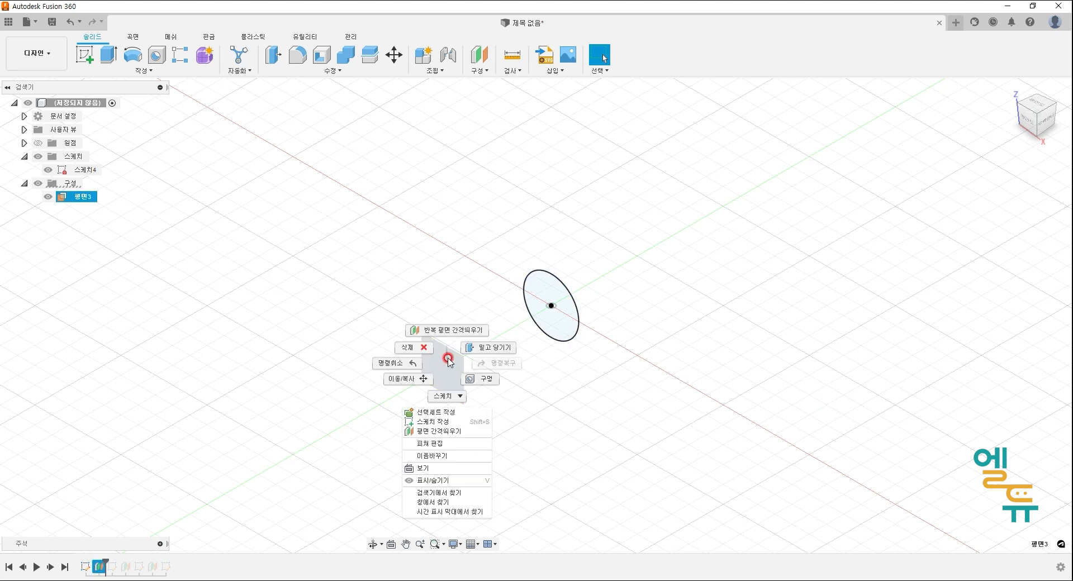
click(448, 412)
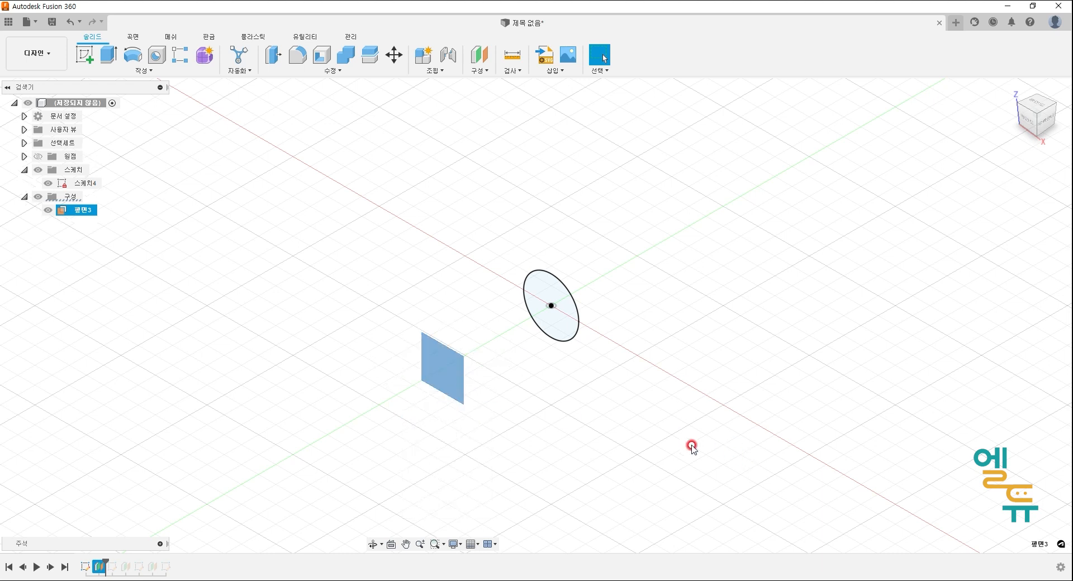
right_click(445, 369)
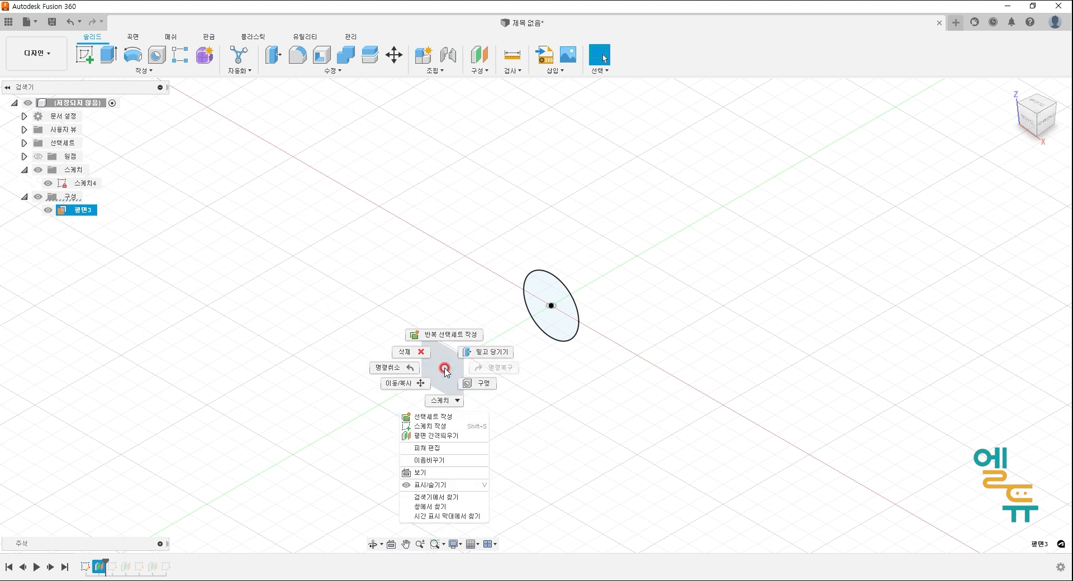
click(441, 425)
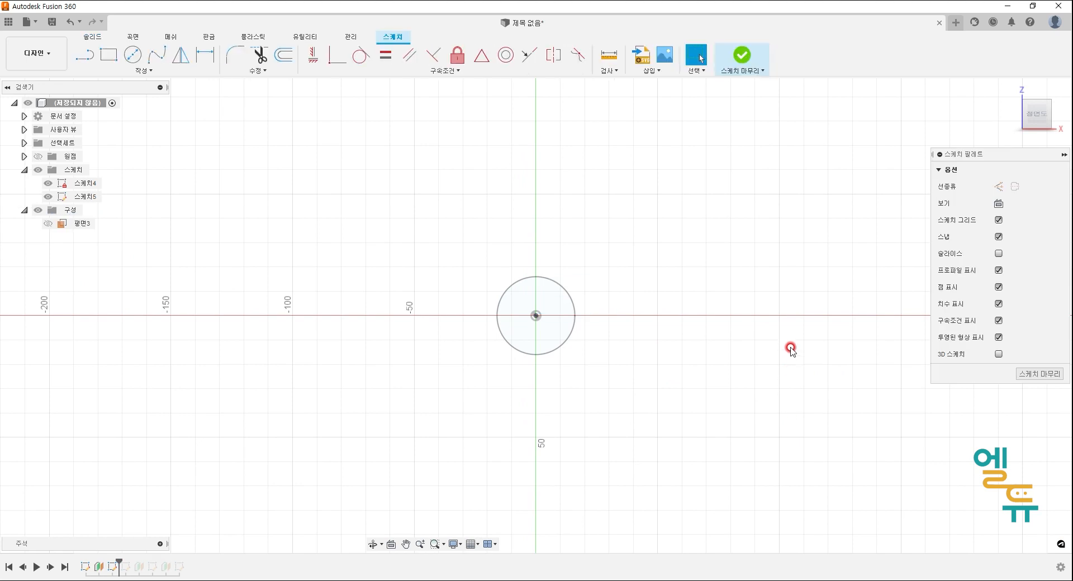
Draw a six-sided circumscribed polygon centred on the origin, about 80 mm across flats, with horizontal upper and lower edges
click(157, 73)
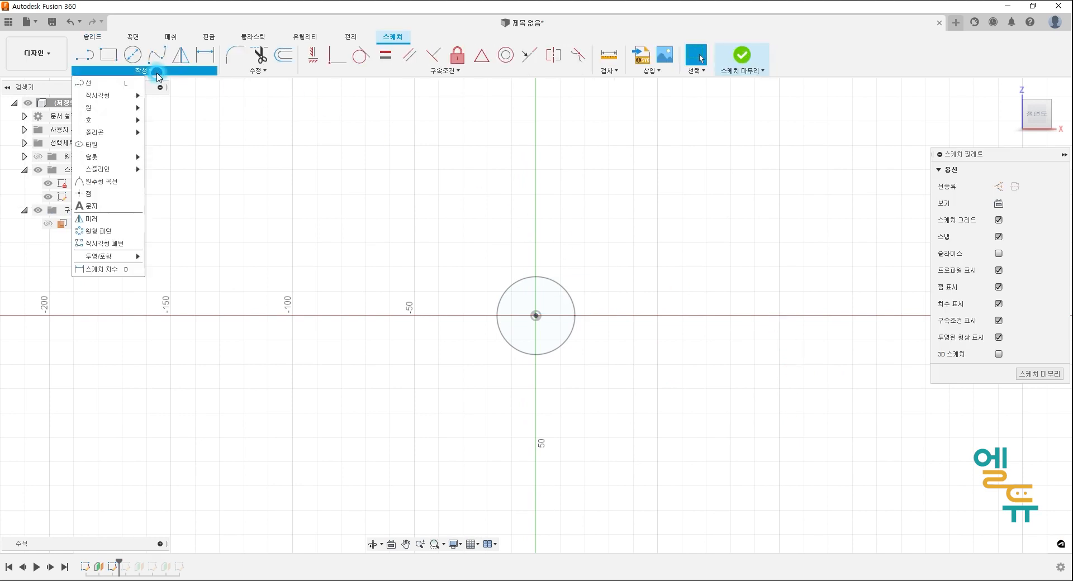
mouse_move(126, 136)
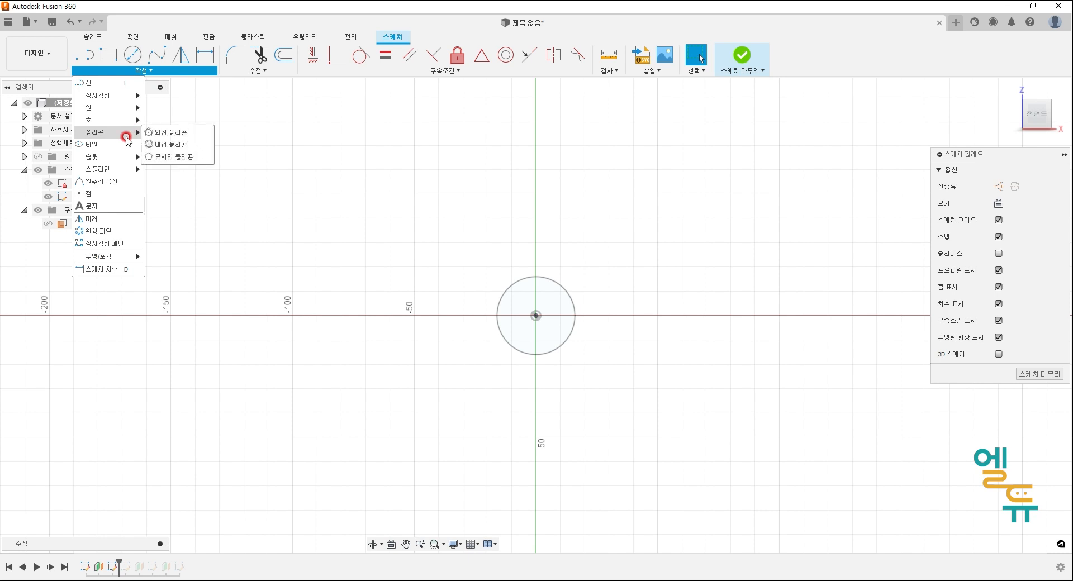
click(165, 133)
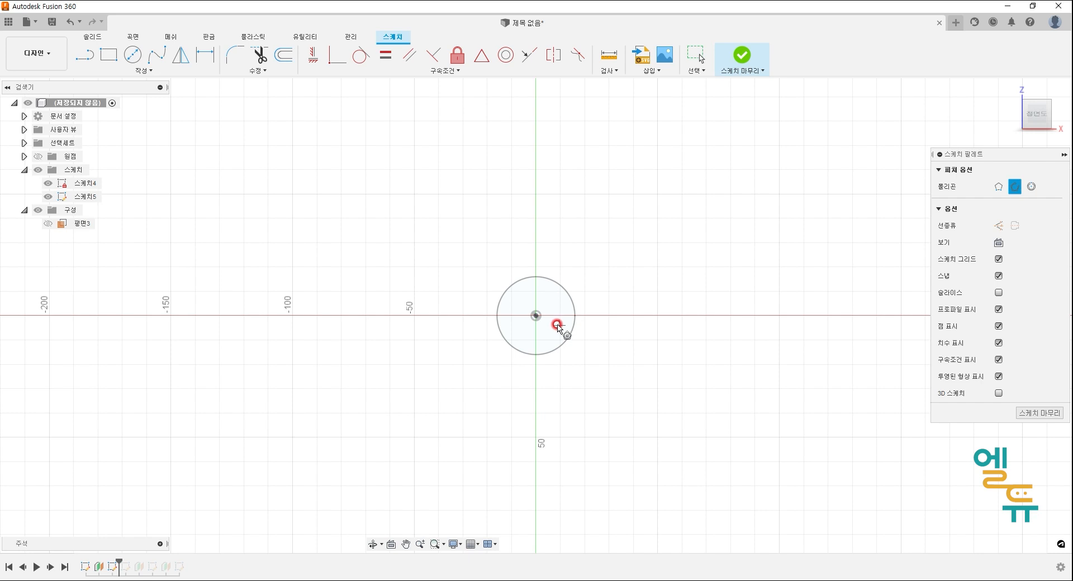
click(536, 316)
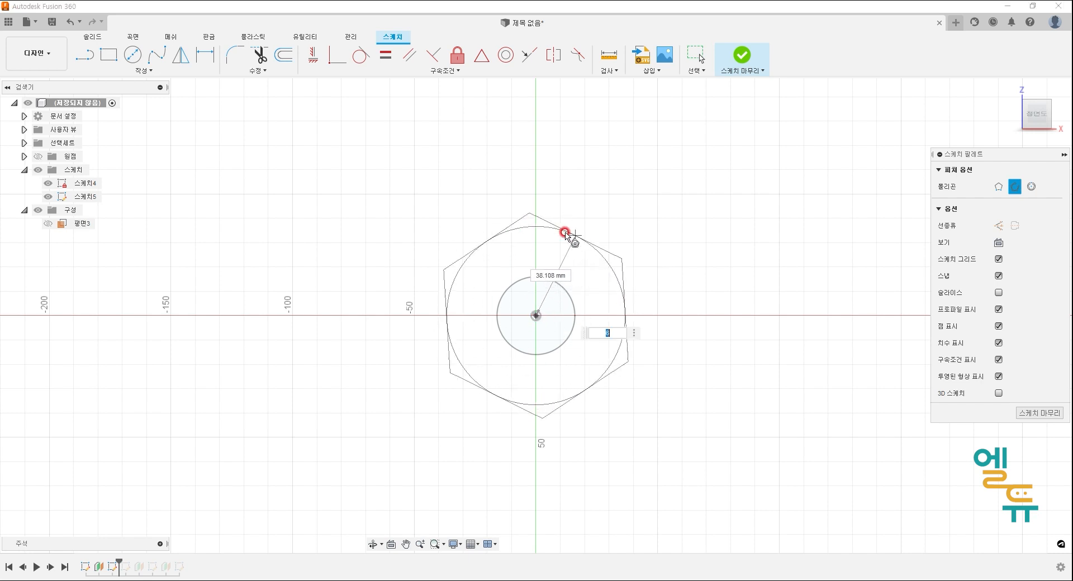
click(536, 218)
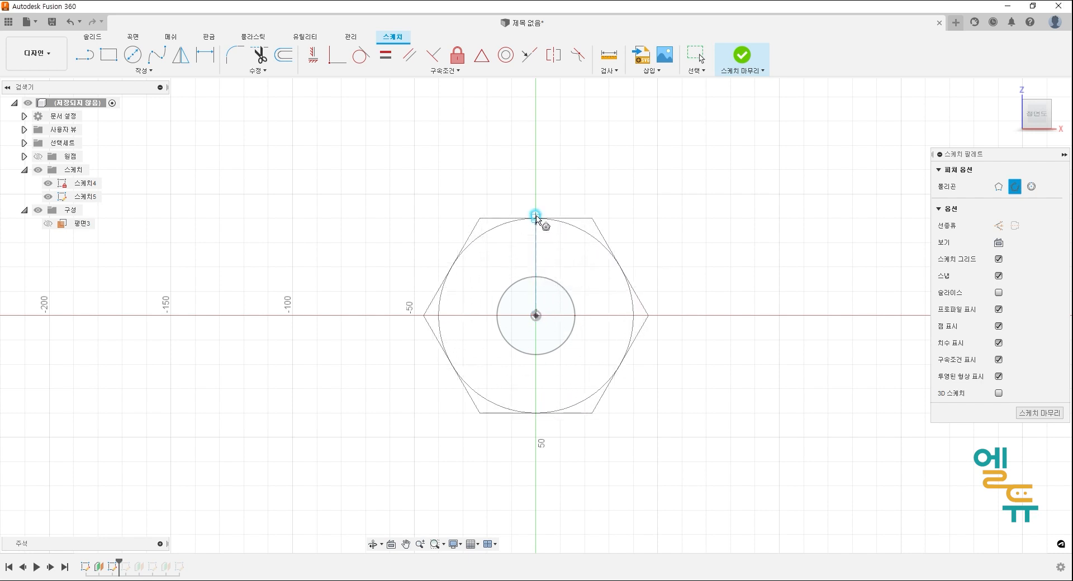
middle_drag(766, 431, 739, 421)
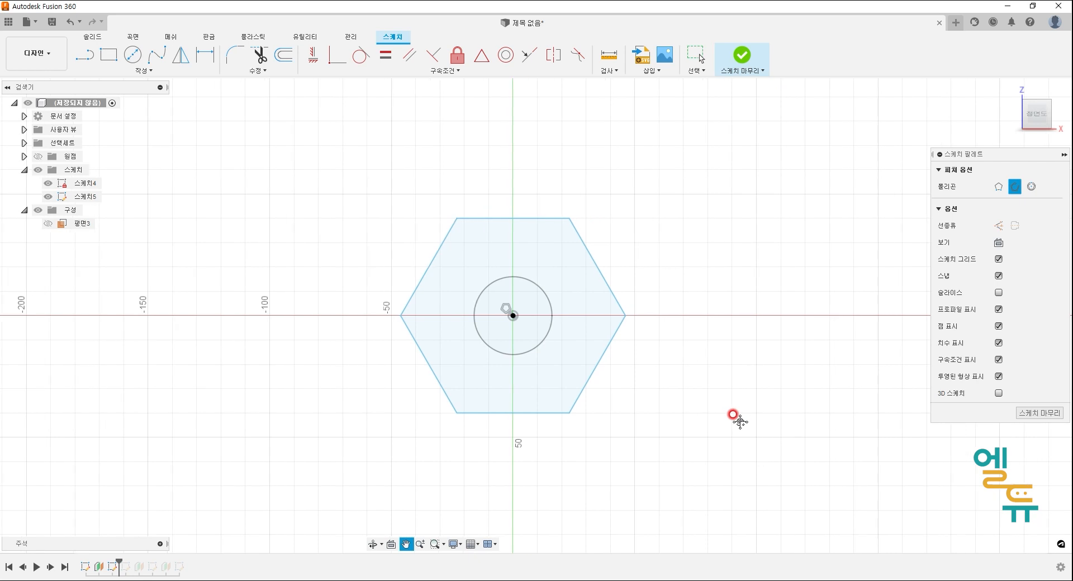
Check the hexagon's across-flats dimension in the PowerPoint drawing and return to the sketch in Fusion 360
drag(0, 168, 638, 114)
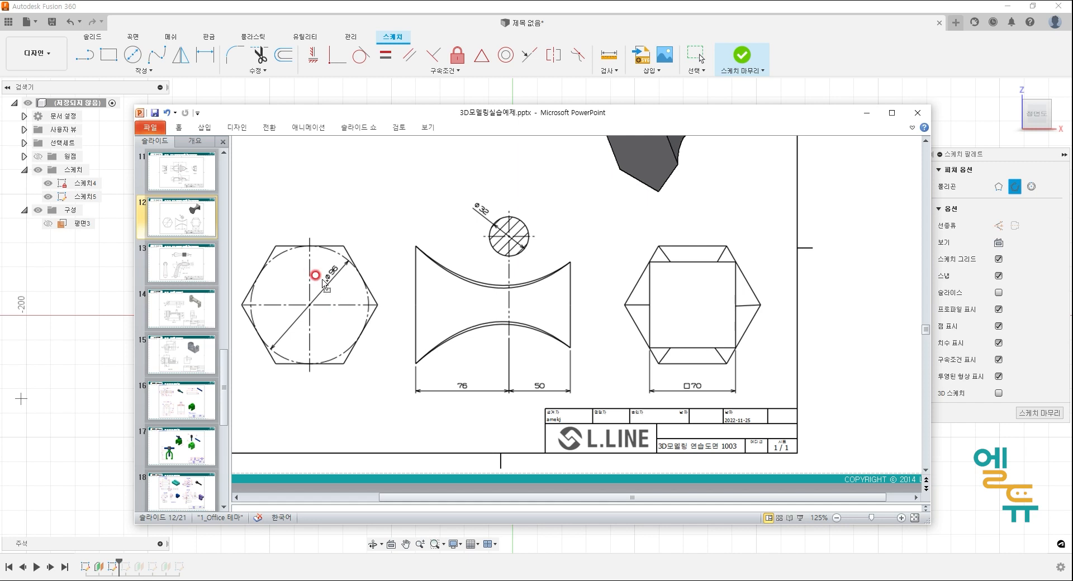
key(ctrl+2)
mouse_move(309, 244)
mouse_down()
mouse_move(309, 362)
mouse_move(305, 351)
mouse_move(316, 352)
mouse_up()
mouse_move(334, 278)
mouse_down()
mouse_move(330, 262)
mouse_move(333, 284)
mouse_up()
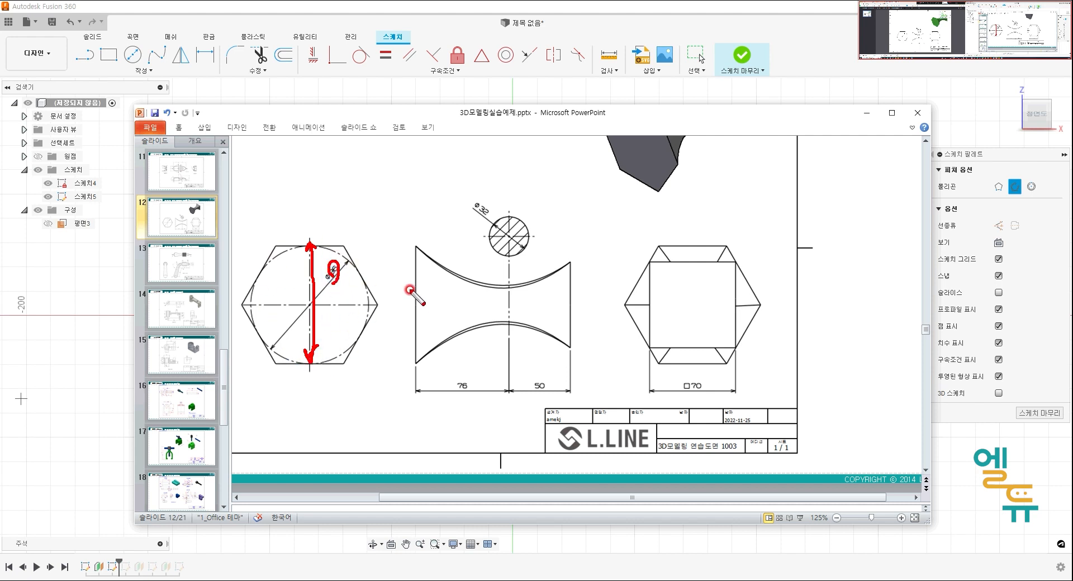
key(Escape)
drag(285, 244, 407, 249)
drag(288, 362, 405, 362)
mouse_move(388, 250)
mouse_down()
mouse_move(389, 354)
mouse_move(396, 346)
mouse_up()
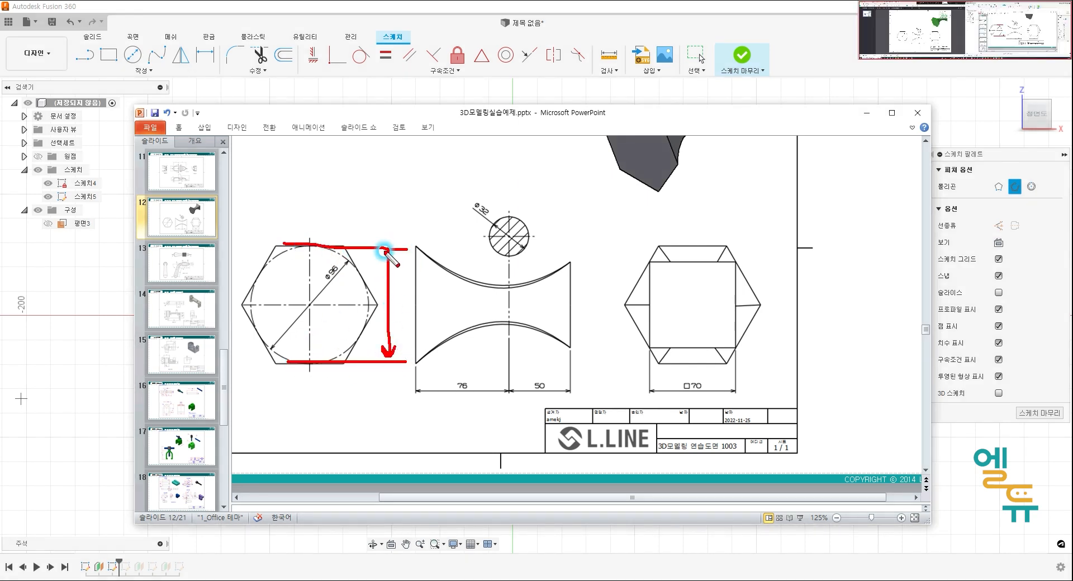
drag(384, 260, 397, 267)
key(Escape)
mouse_move(512, 118)
mouse_down()
mouse_move(125, 143)
mouse_move(0, 134)
mouse_up()
Dimension the distance between the hexagon's upper and lower horizontal edges and set it to 96 mm
click(205, 54)
click(538, 224)
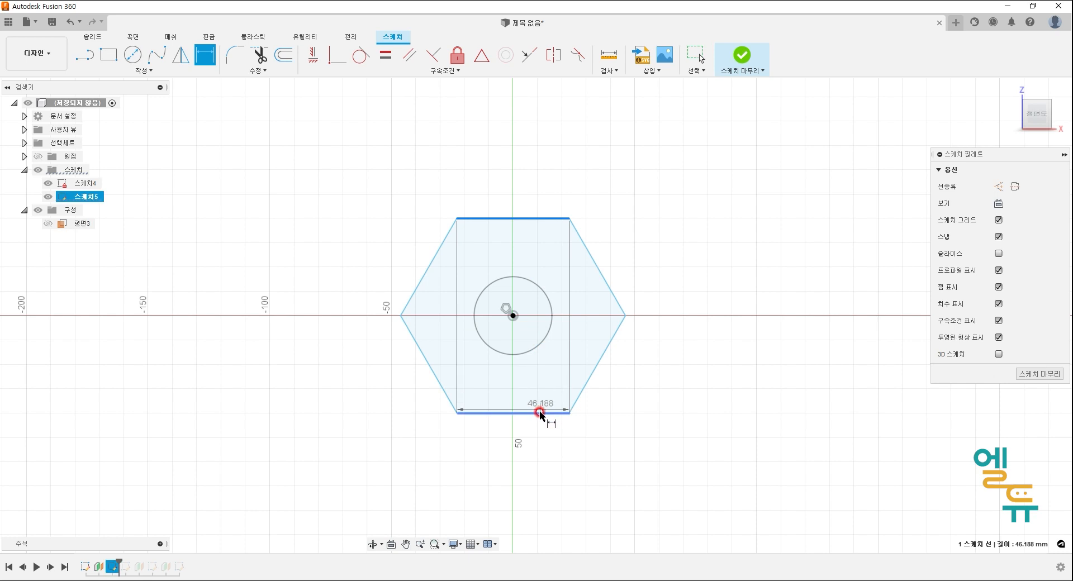
click(540, 414)
click(709, 347)
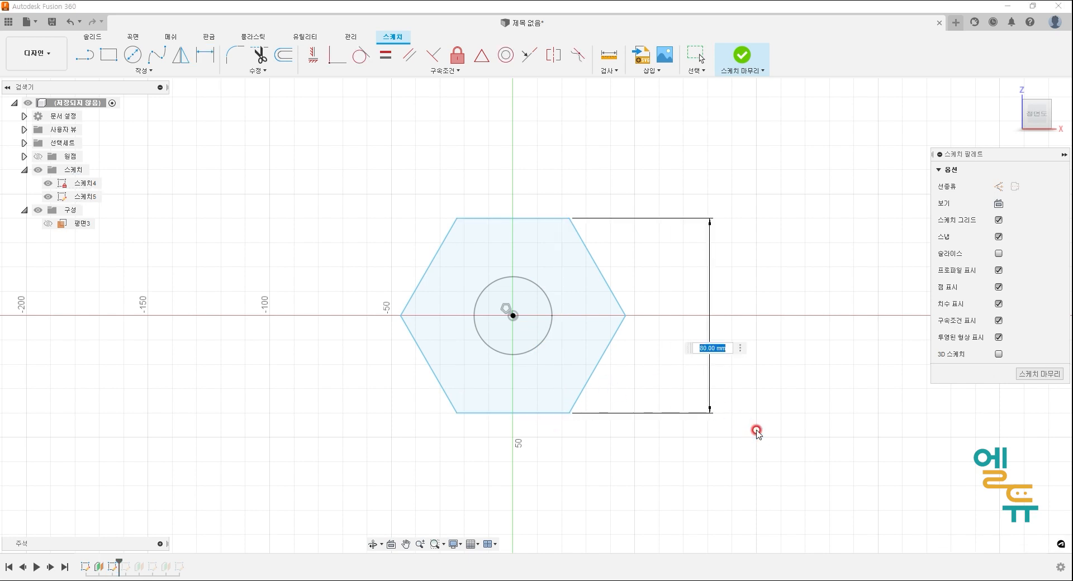
text(96)
key(Return)
key(Escape)
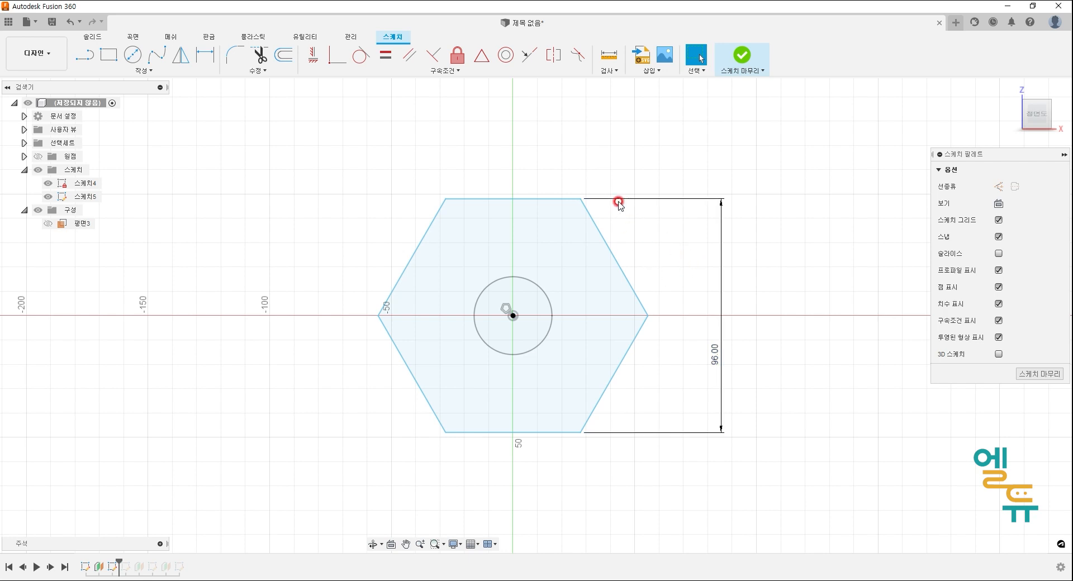
Check how the hexagon rotates, constrain its upper edge horizontal and finish the sketch
drag(582, 196, 563, 177)
mouse_move(650, 300)
mouse_down()
mouse_move(654, 339)
mouse_move(652, 278)
mouse_move(649, 289)
mouse_up()
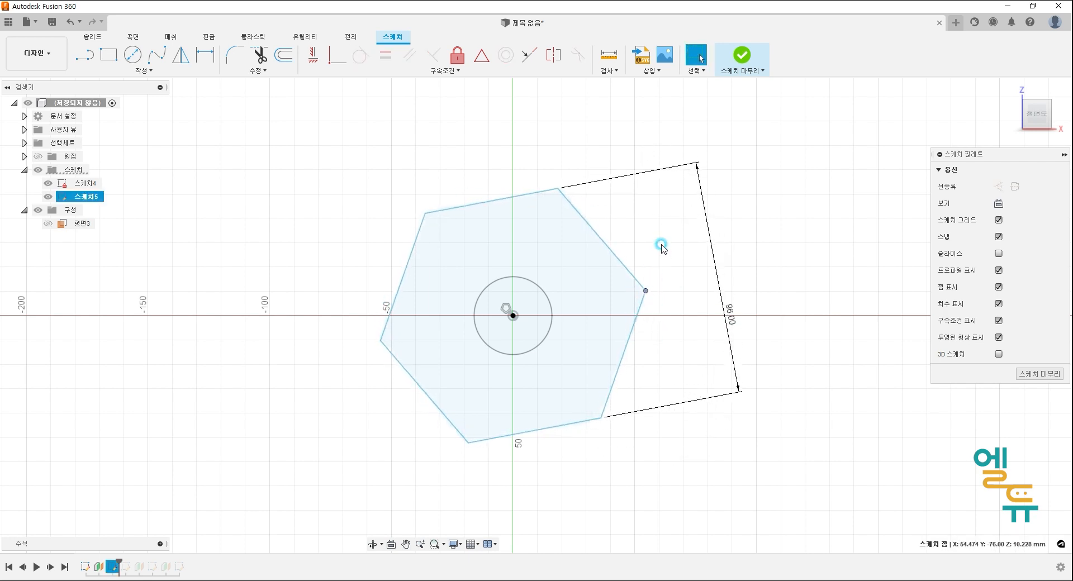
click(316, 57)
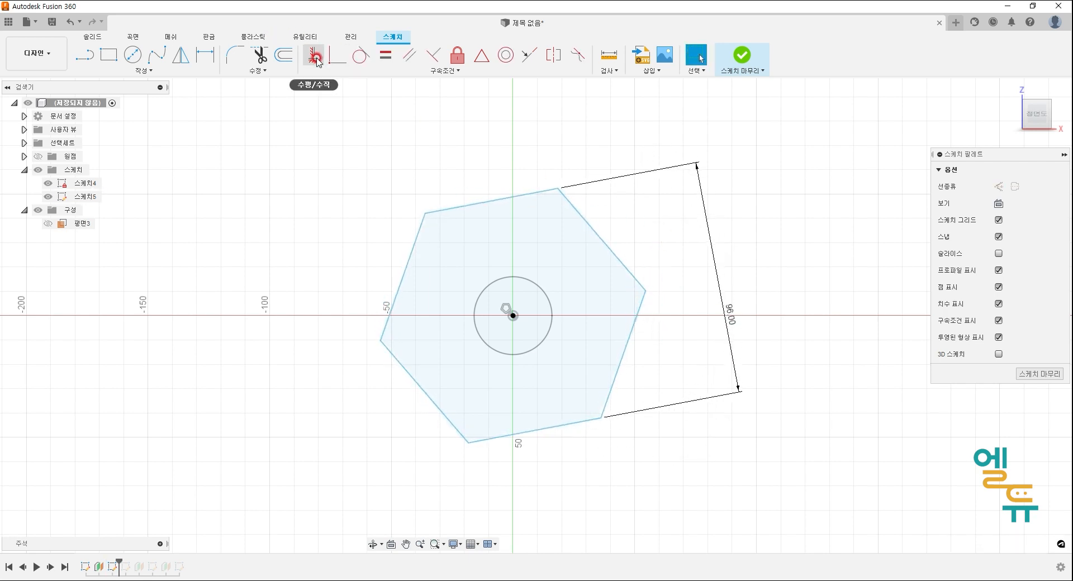
click(469, 210)
key(Escape)
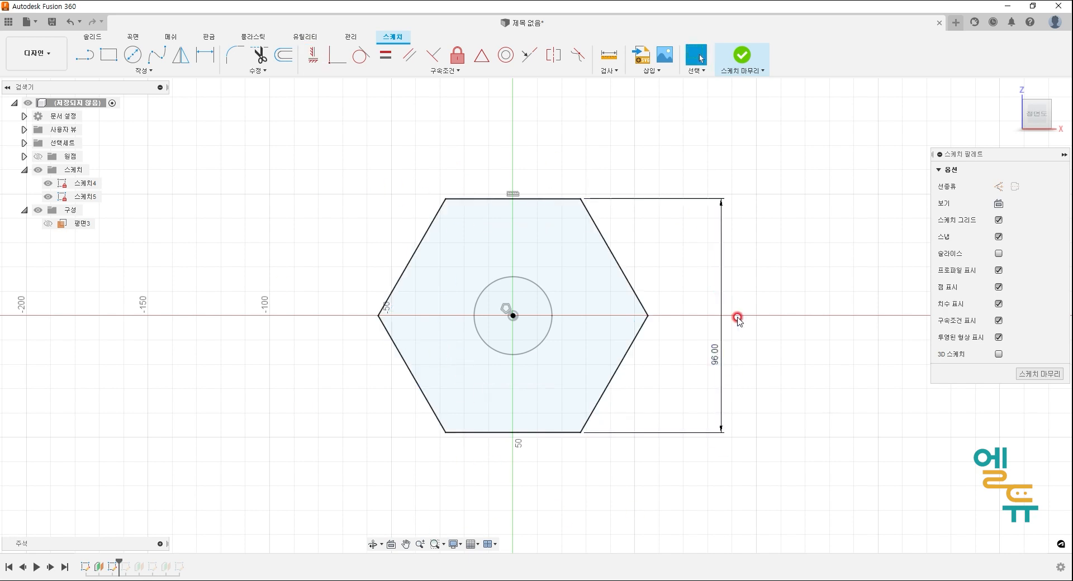
click(742, 56)
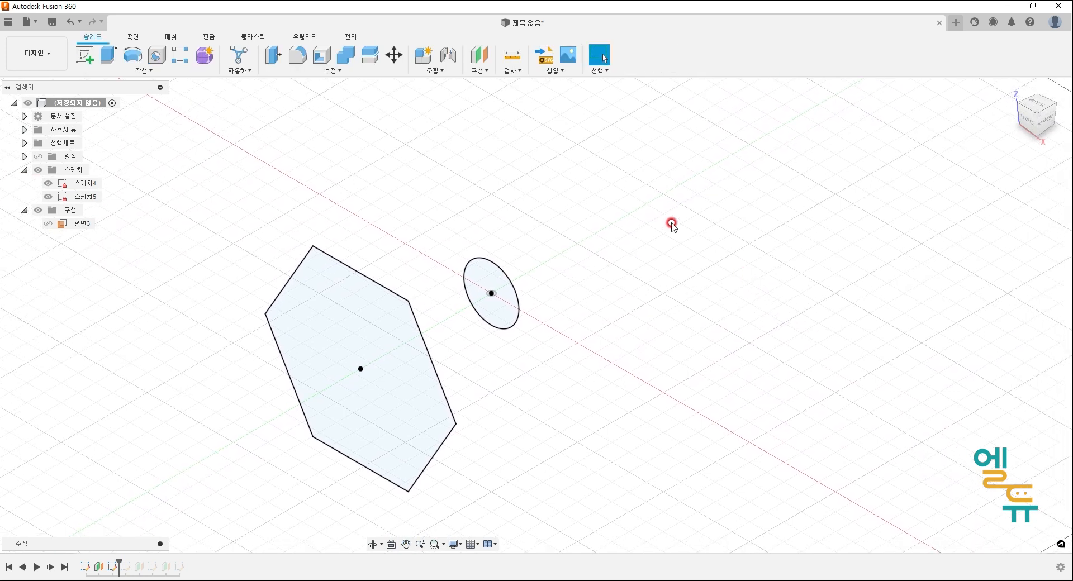
Create an offset construction plane at 50 mm from the XZ plane, on the side opposite the hexagon
click(479, 71)
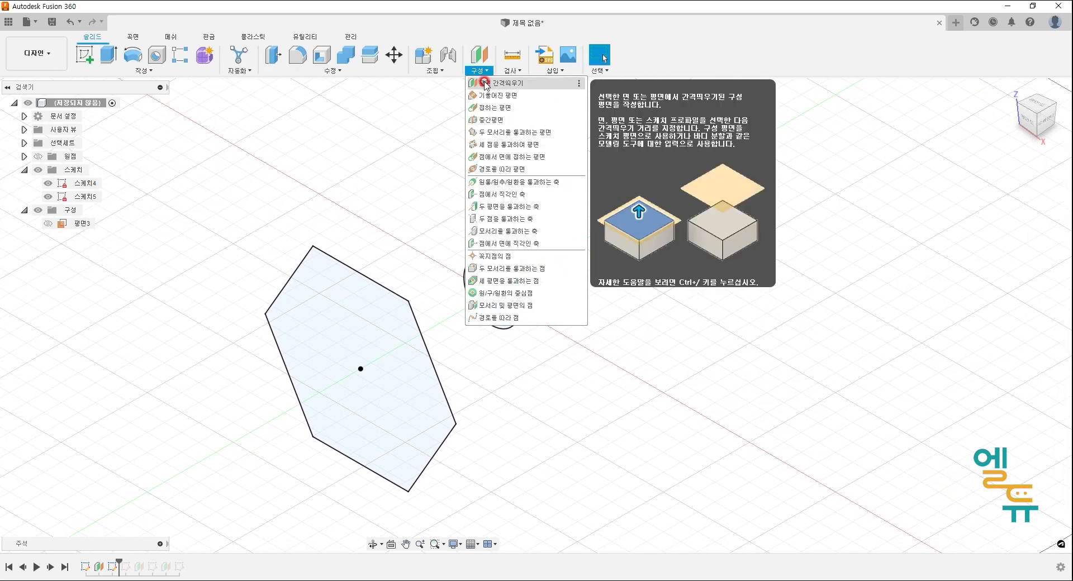
click(485, 84)
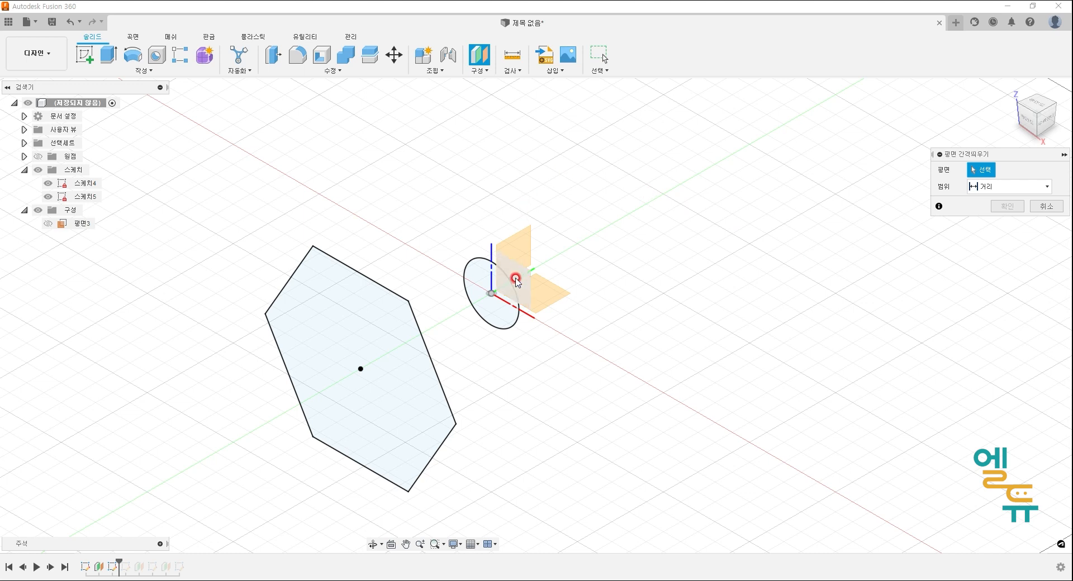
click(543, 262)
drag(518, 275, 655, 240)
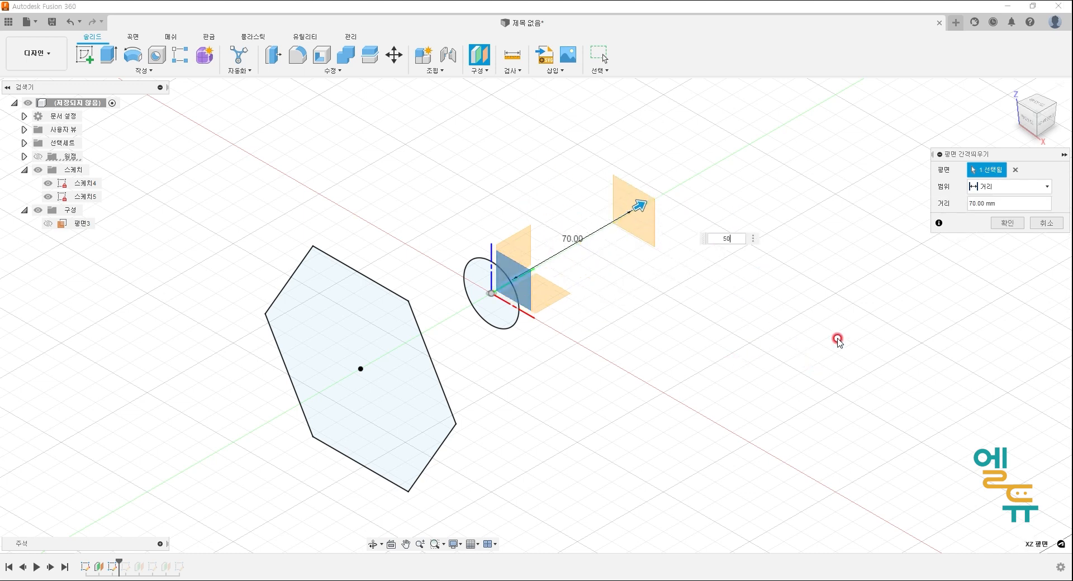
key(Return)
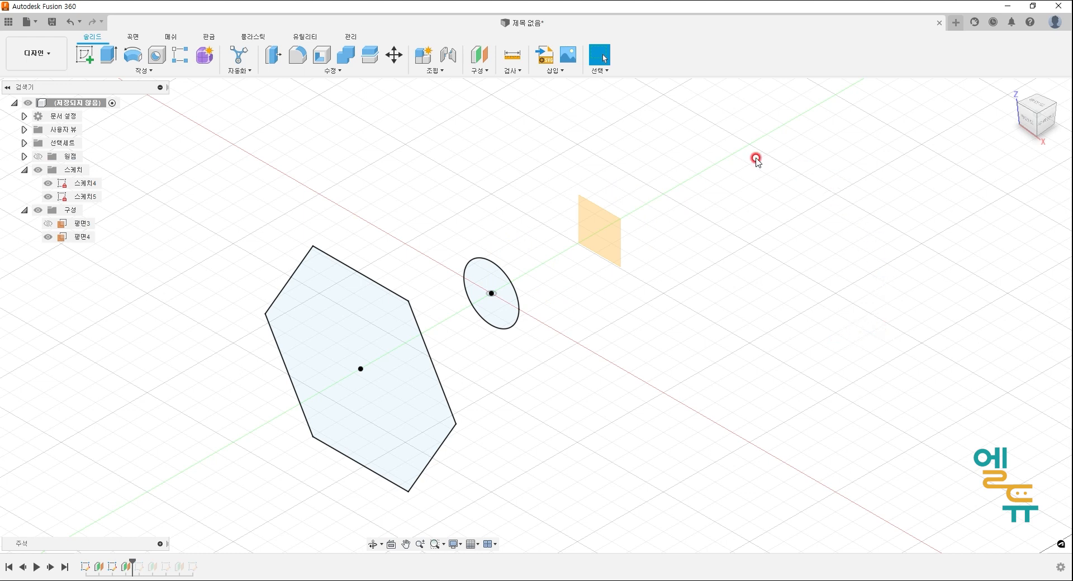
Start a new sketch on the 50 mm offset construction plane
click(602, 235)
right_click(602, 236)
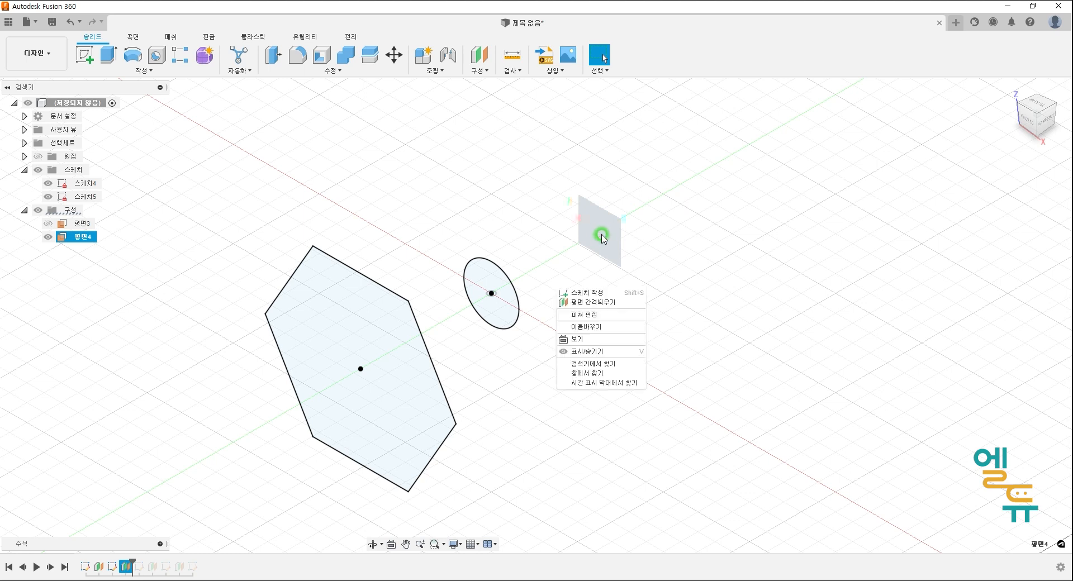
click(608, 293)
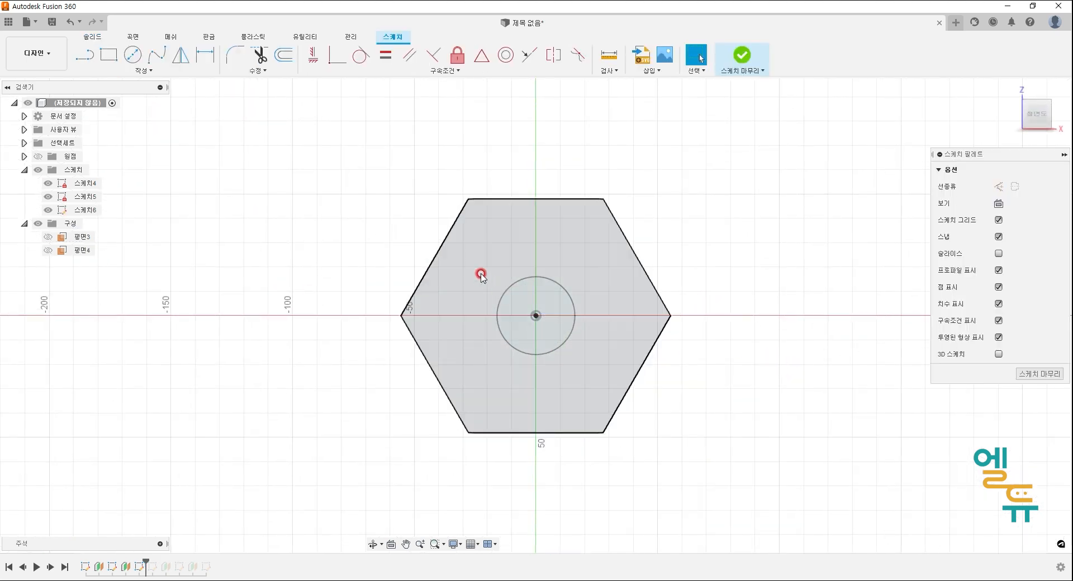
Draw an upright center rectangle about 40 mm wide, centred on the origin
click(144, 71)
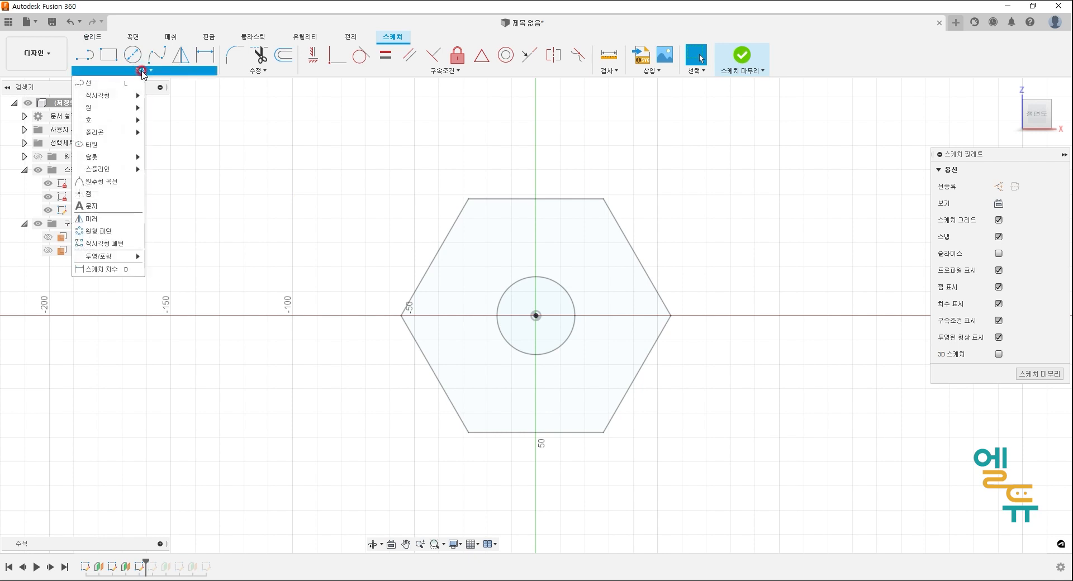
mouse_move(129, 96)
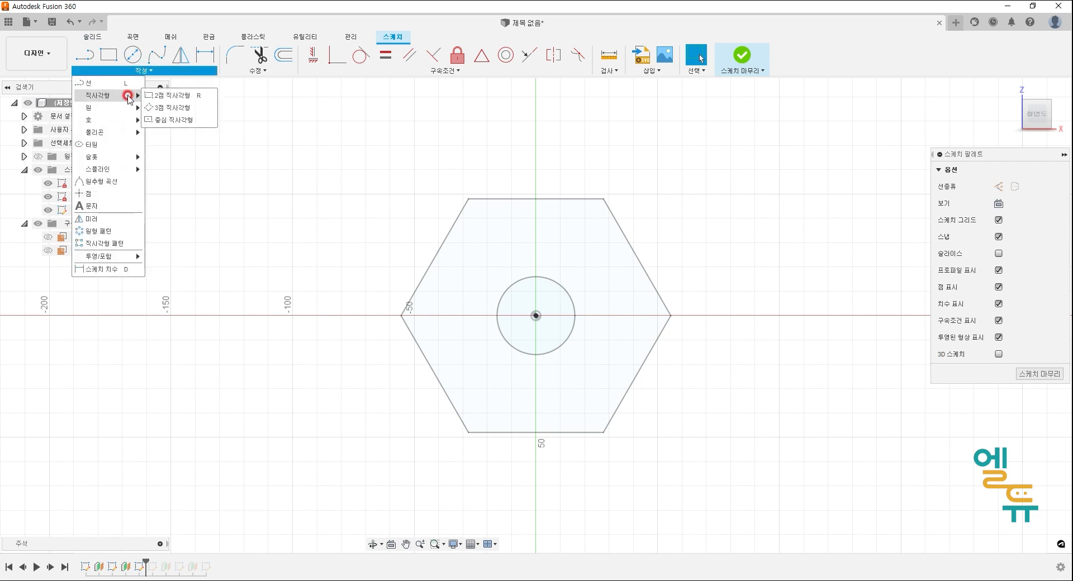
click(184, 121)
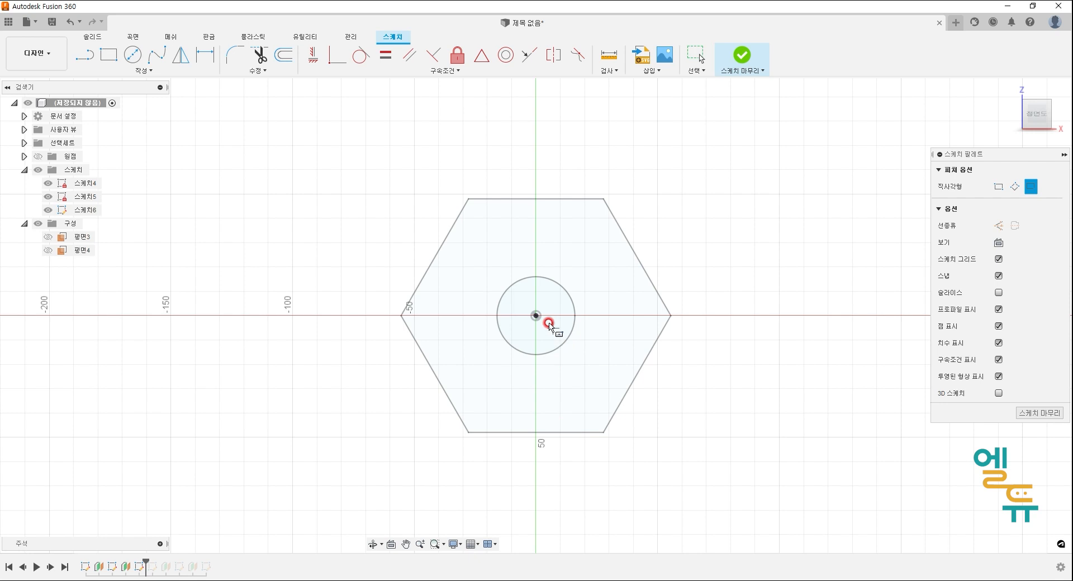
click(535, 316)
click(585, 242)
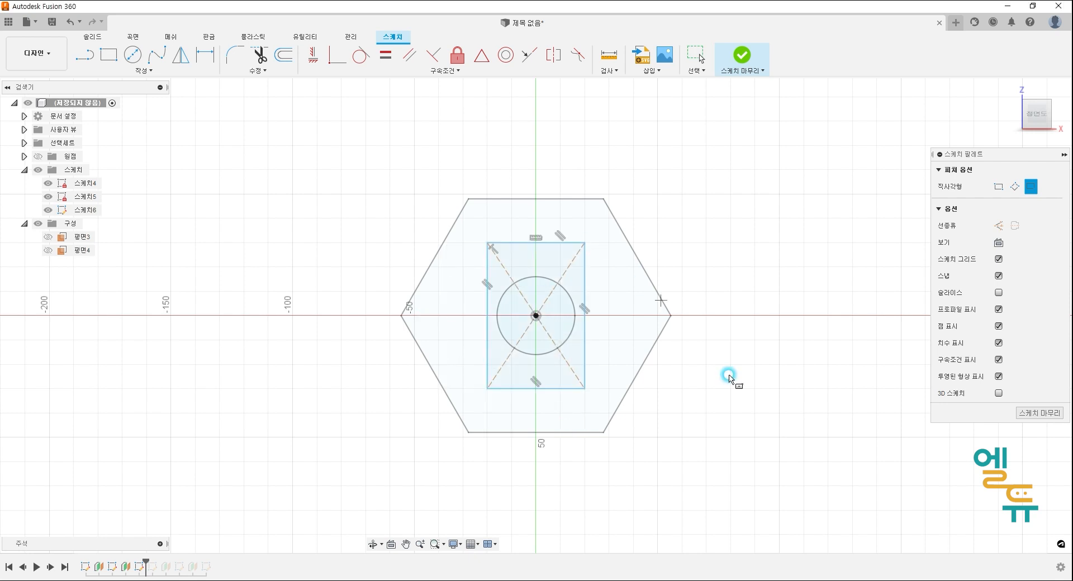
middle_drag(748, 455, 733, 445)
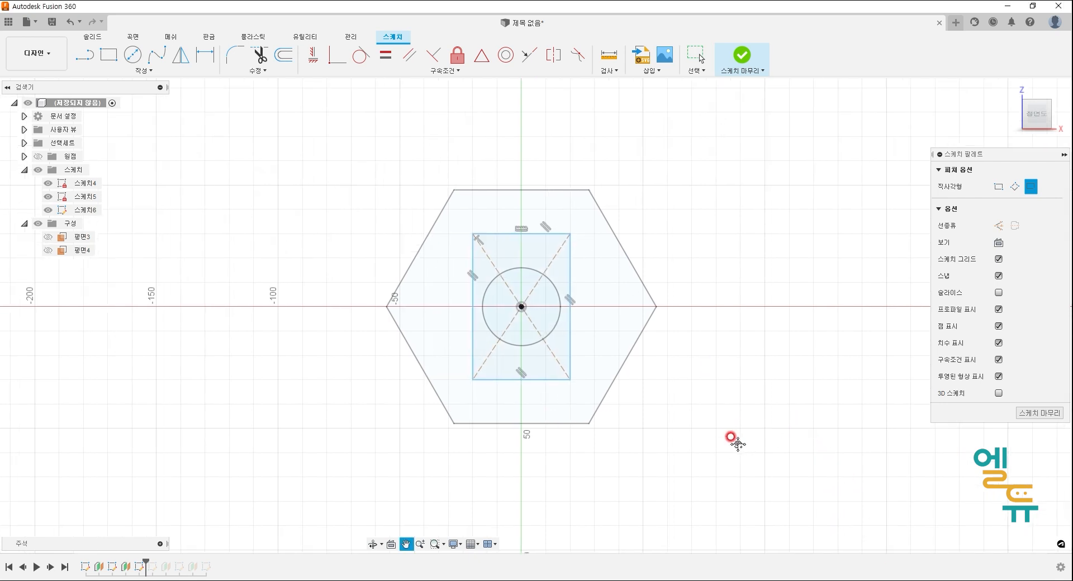
key(Escape)
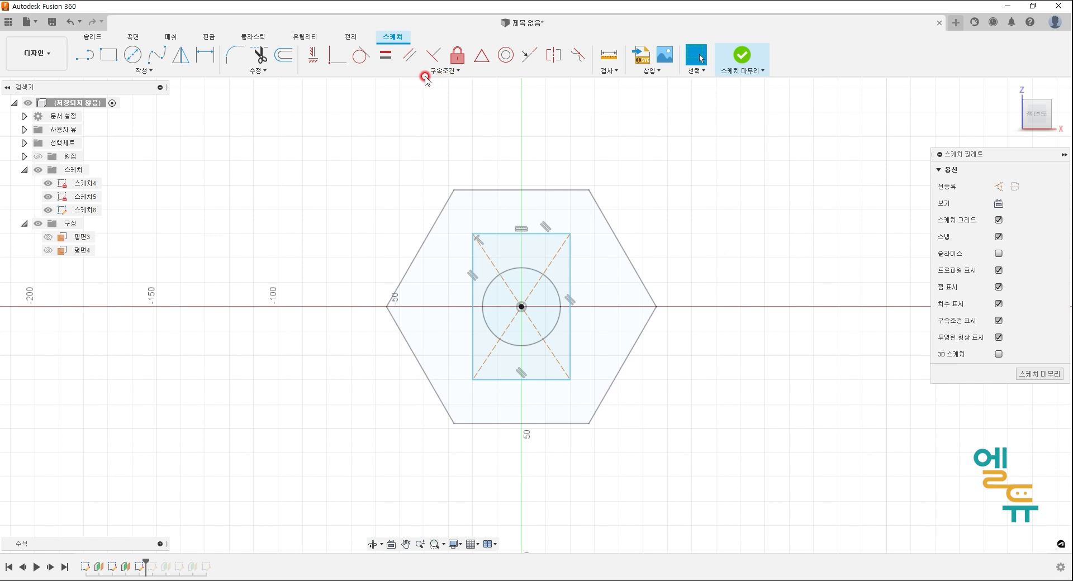
Apply an Equal constraint between the rectangle's upper edge and its left edge
click(381, 58)
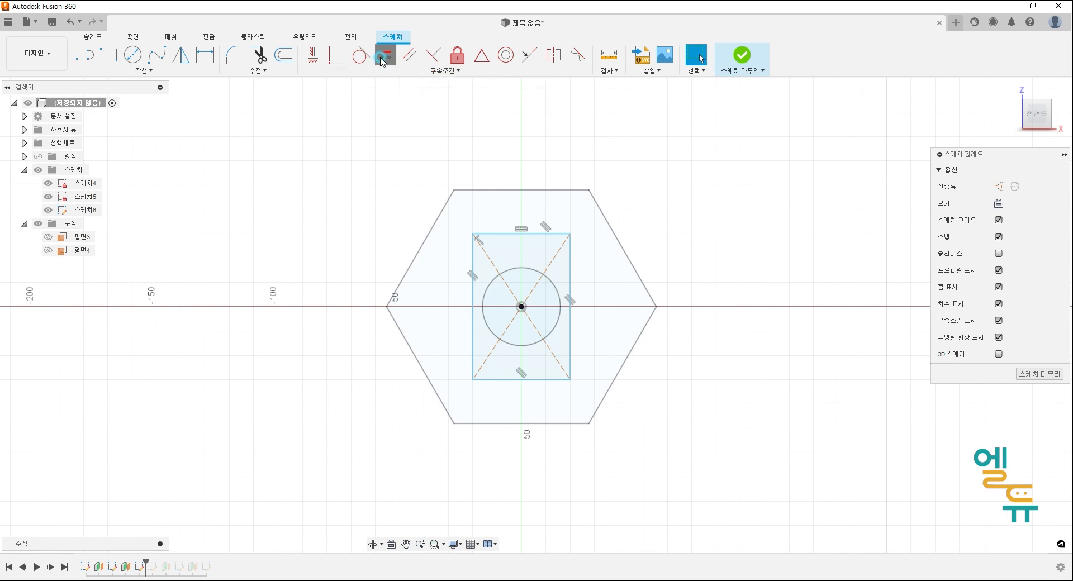
click(498, 233)
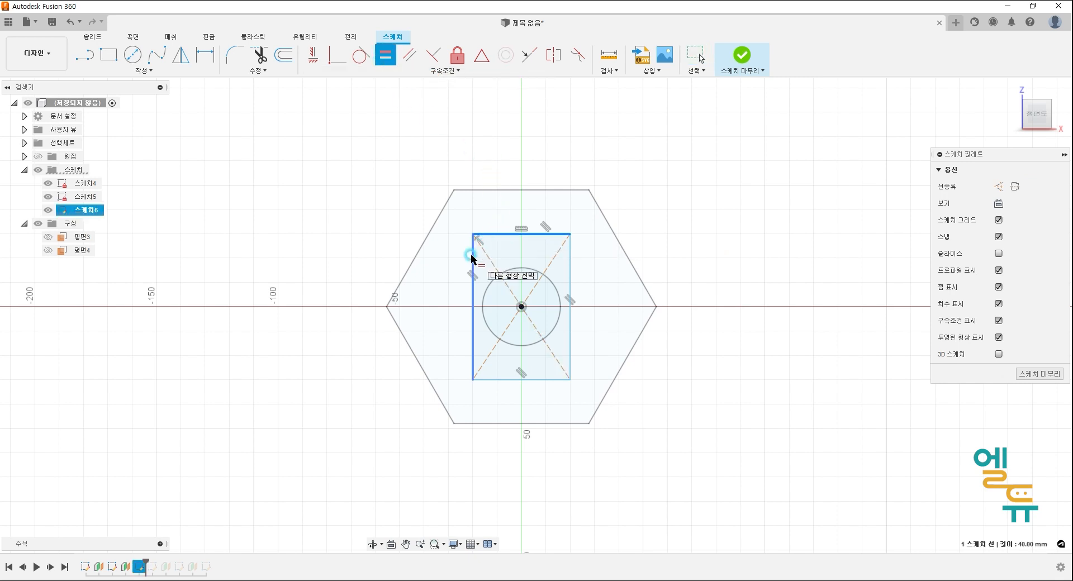
click(473, 257)
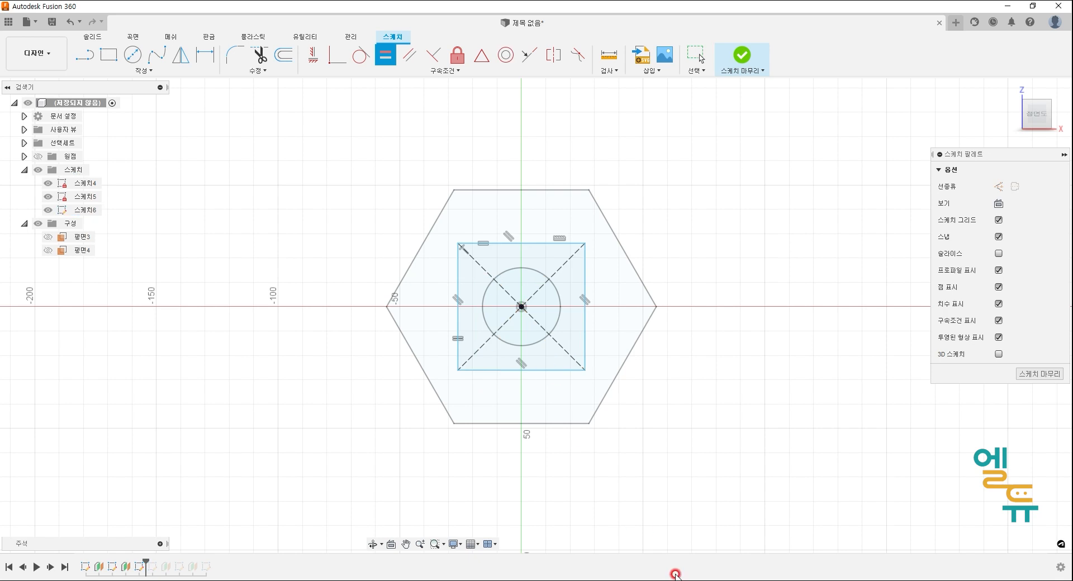
Dimension the upper edge of the square and set its length to 70 mm
click(205, 55)
click(542, 245)
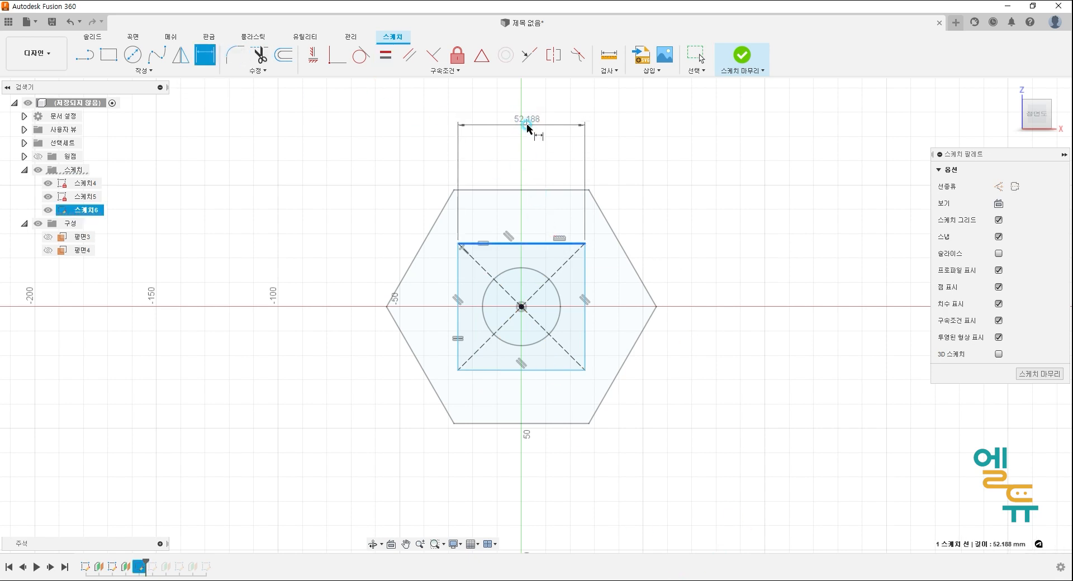
click(527, 125)
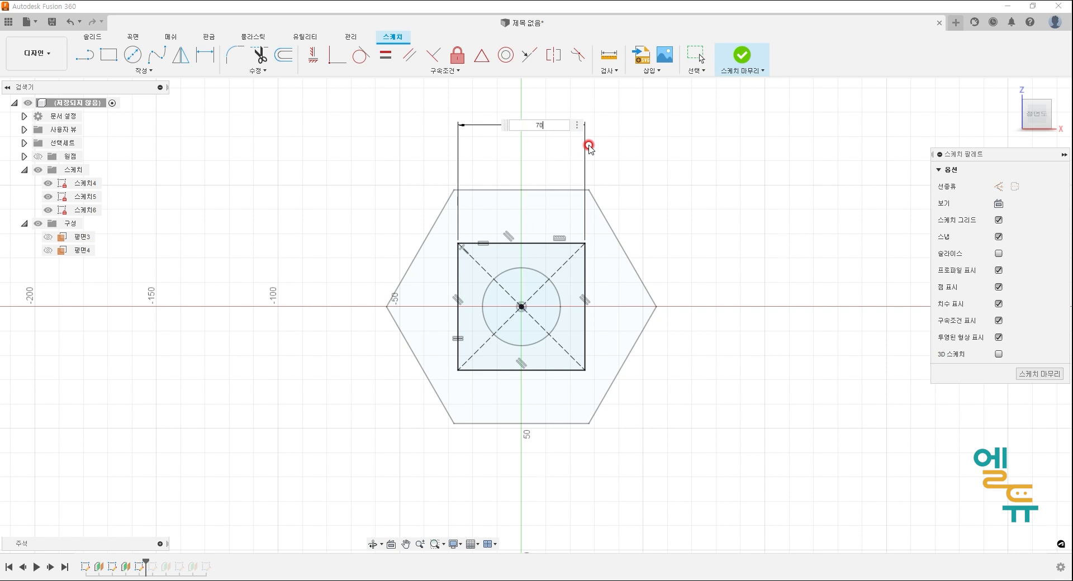
key(Return)
key(ctrl+2)
drag(439, 222, 592, 216)
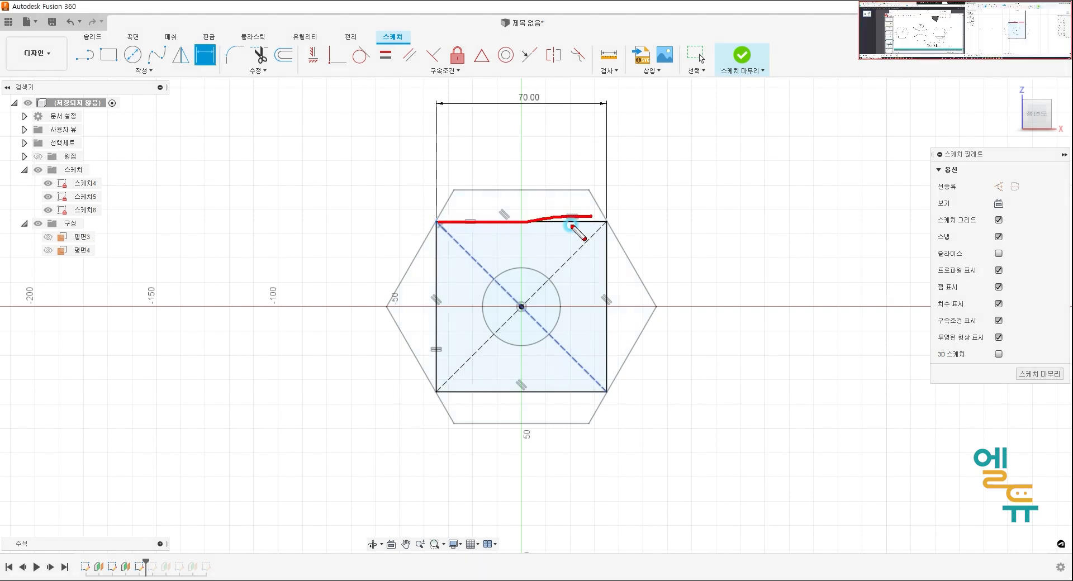
drag(437, 224, 444, 347)
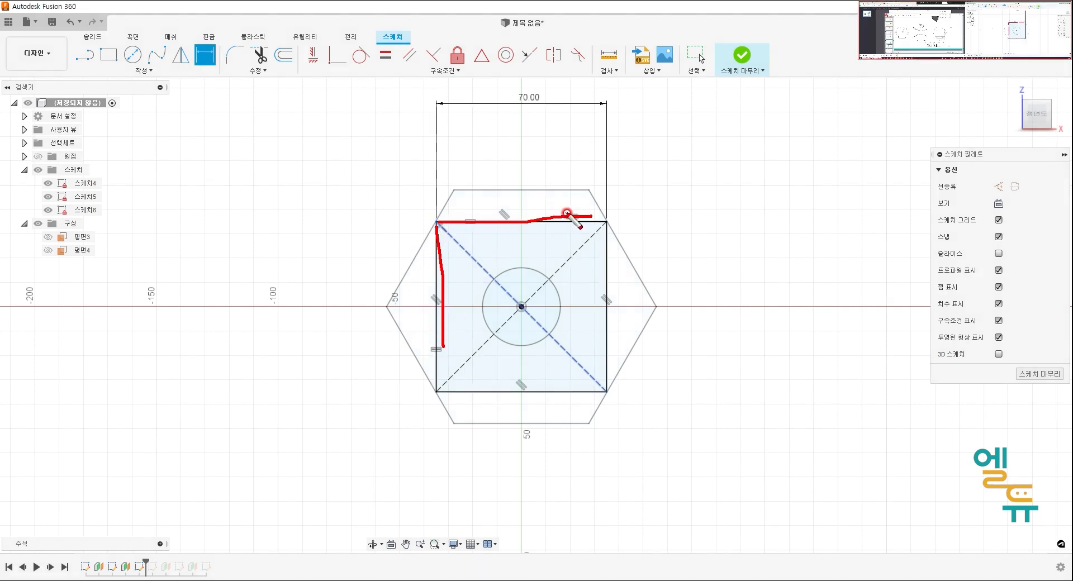
mouse_move(542, 111)
mouse_down()
mouse_move(501, 108)
mouse_move(546, 112)
mouse_move(536, 115)
mouse_up()
mouse_move(440, 312)
mouse_down()
mouse_move(415, 295)
mouse_move(435, 309)
mouse_up()
key(Escape)
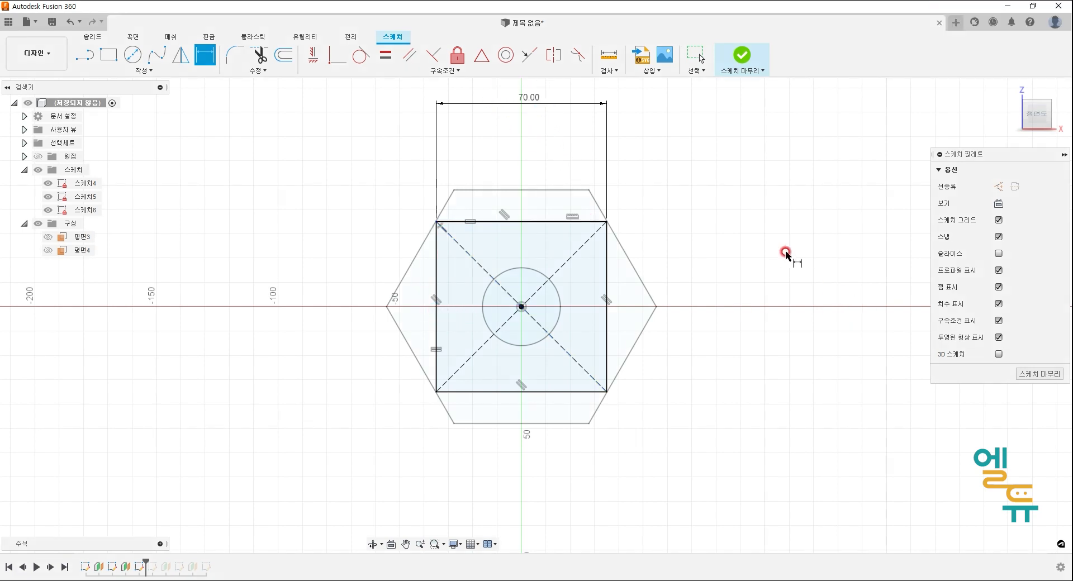
Finish the sketch of the square section
click(743, 56)
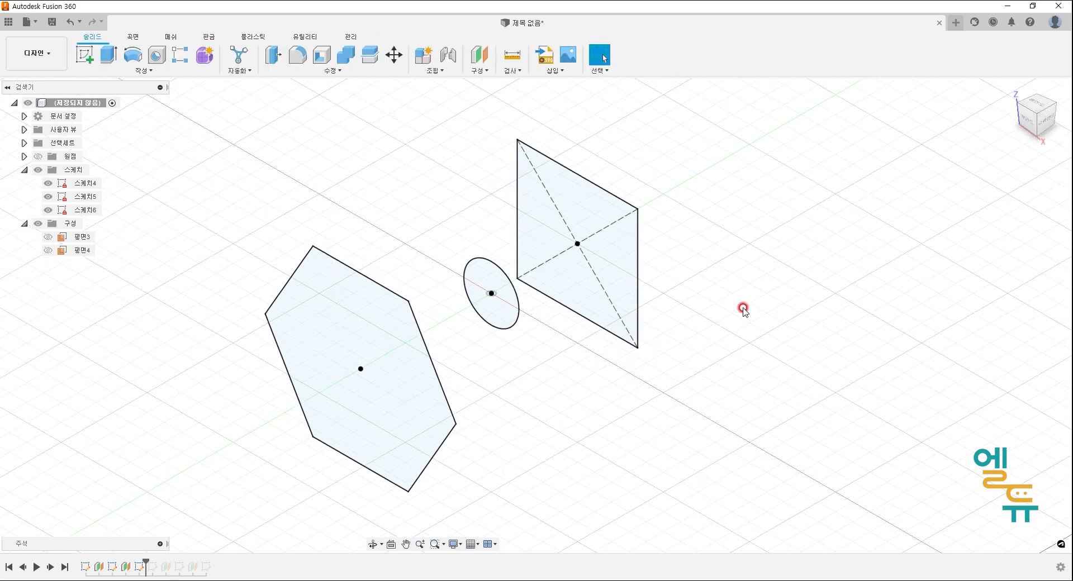
click(144, 70)
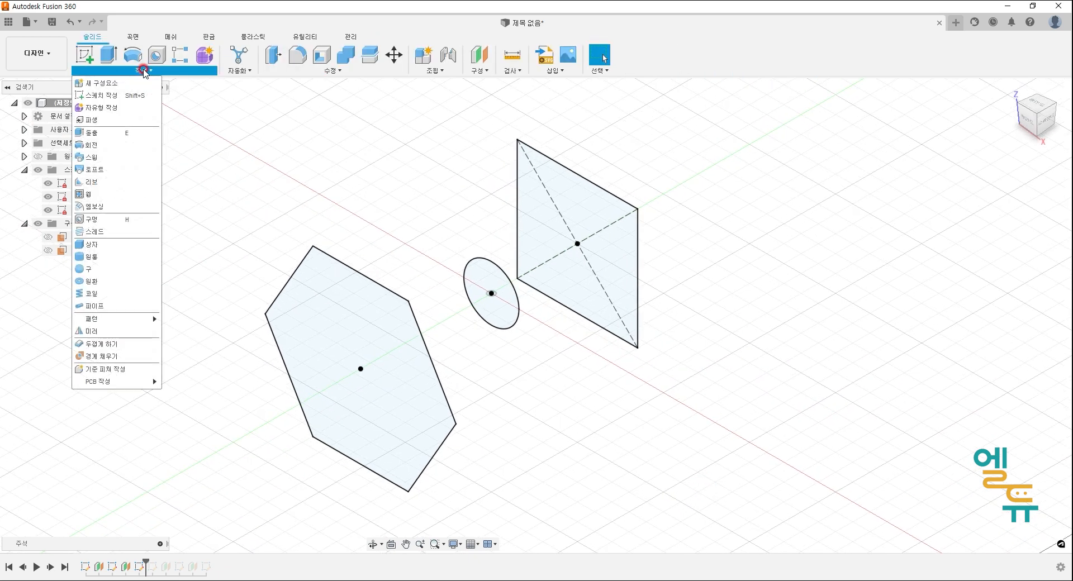
click(121, 170)
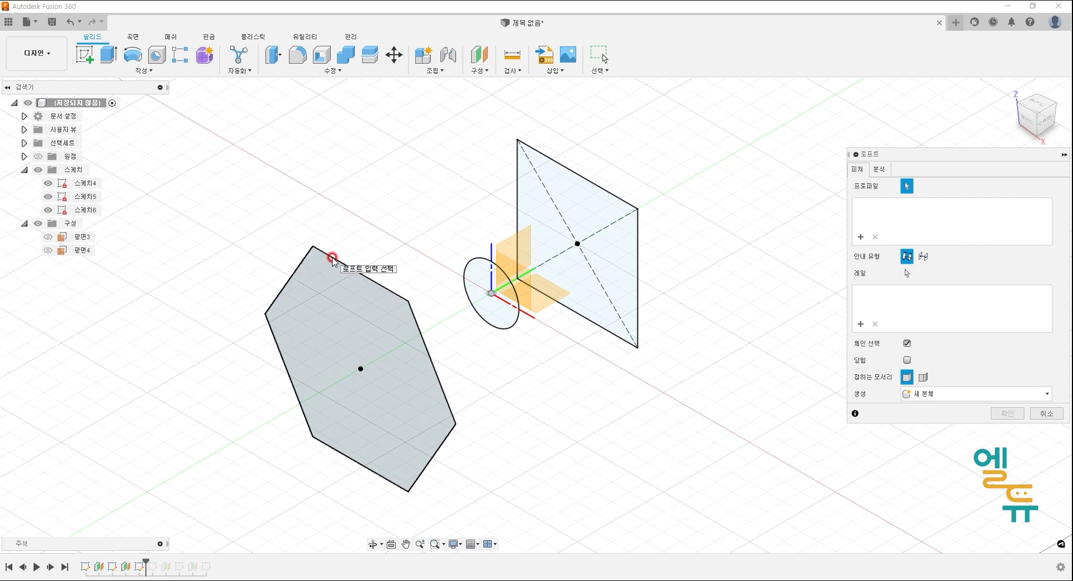
click(334, 258)
click(480, 258)
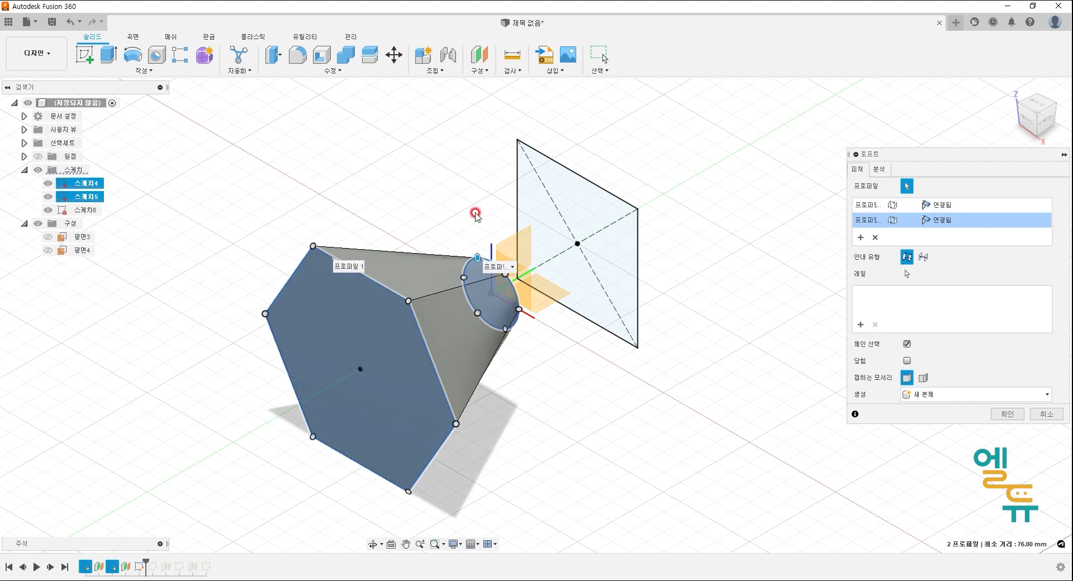
click(553, 158)
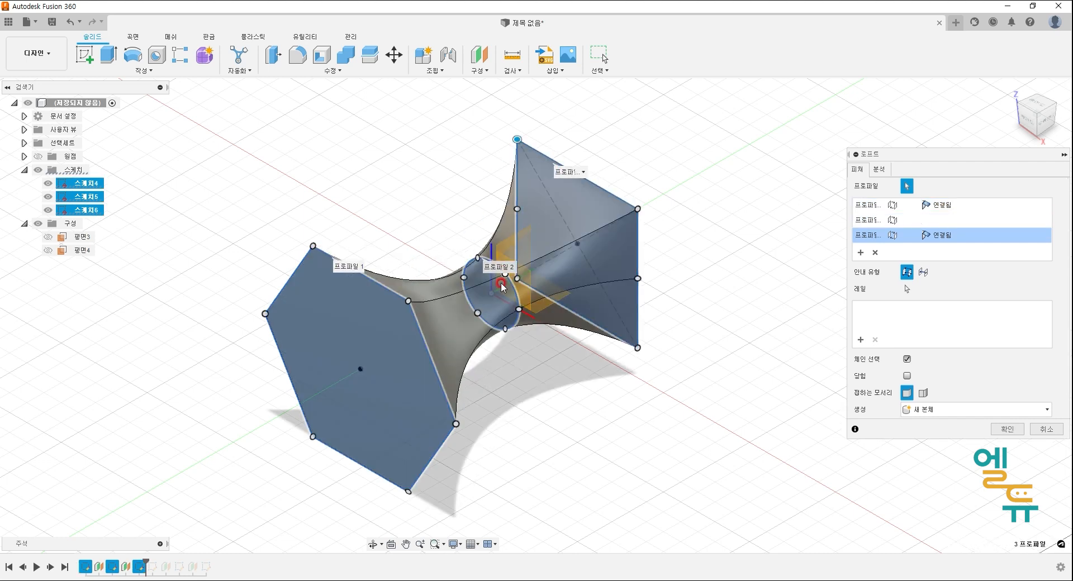
click(1047, 429)
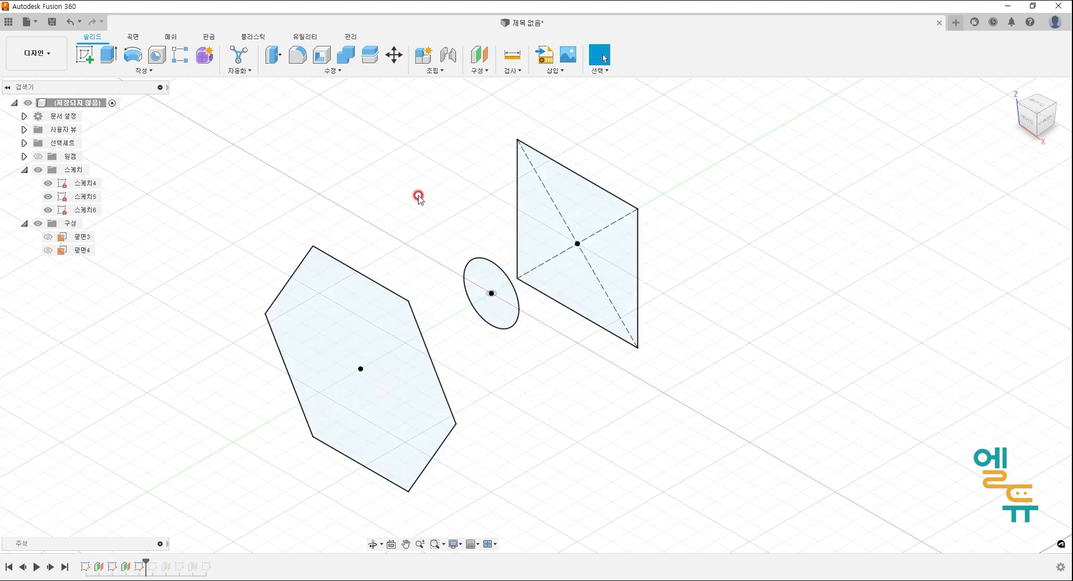
Try a loft from the square section through the circle to the hexagon, then discard it
click(179, 74)
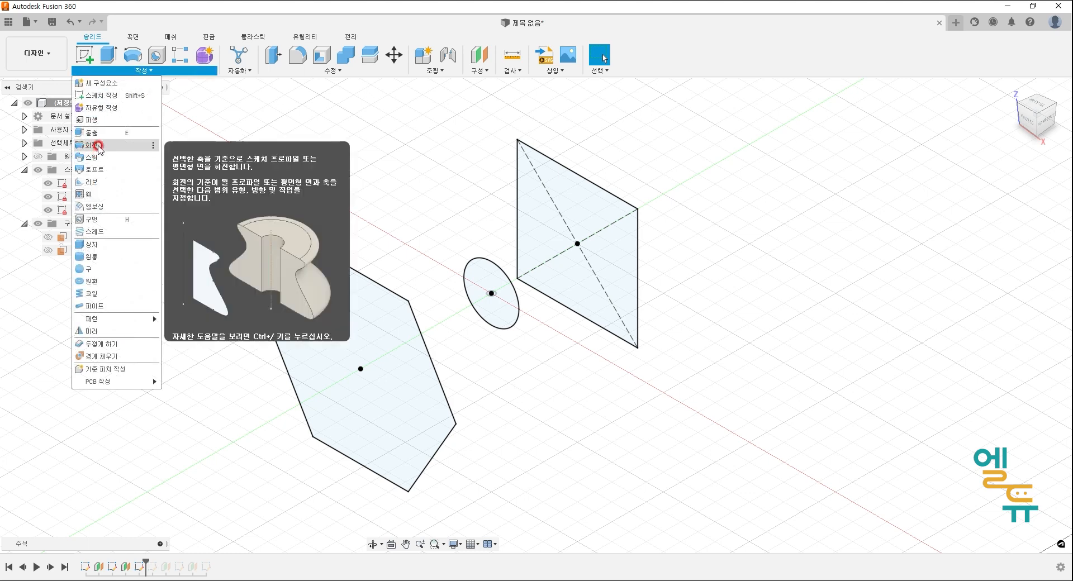
click(93, 169)
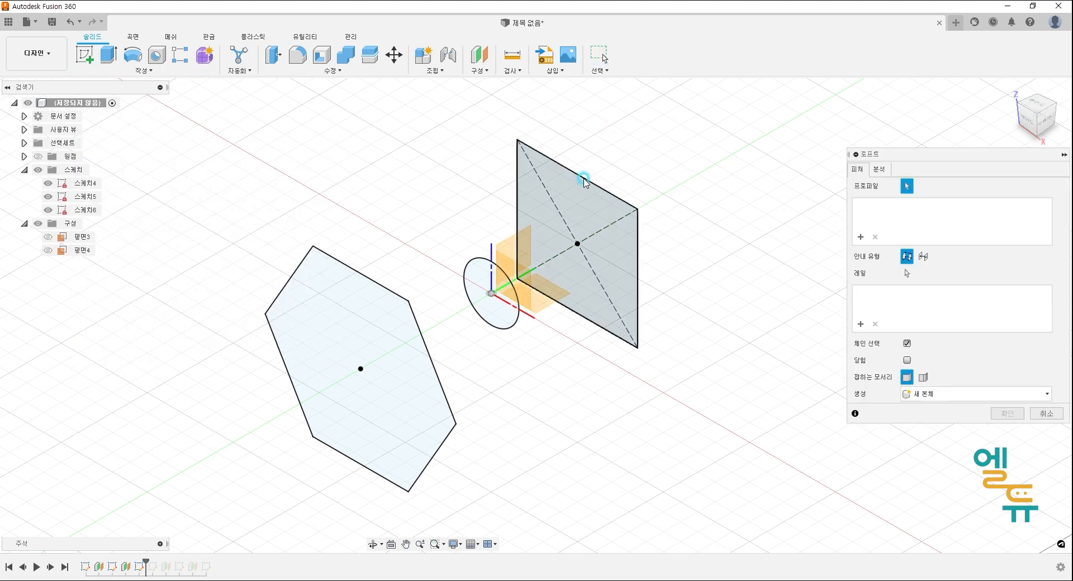
click(583, 179)
click(481, 261)
click(334, 266)
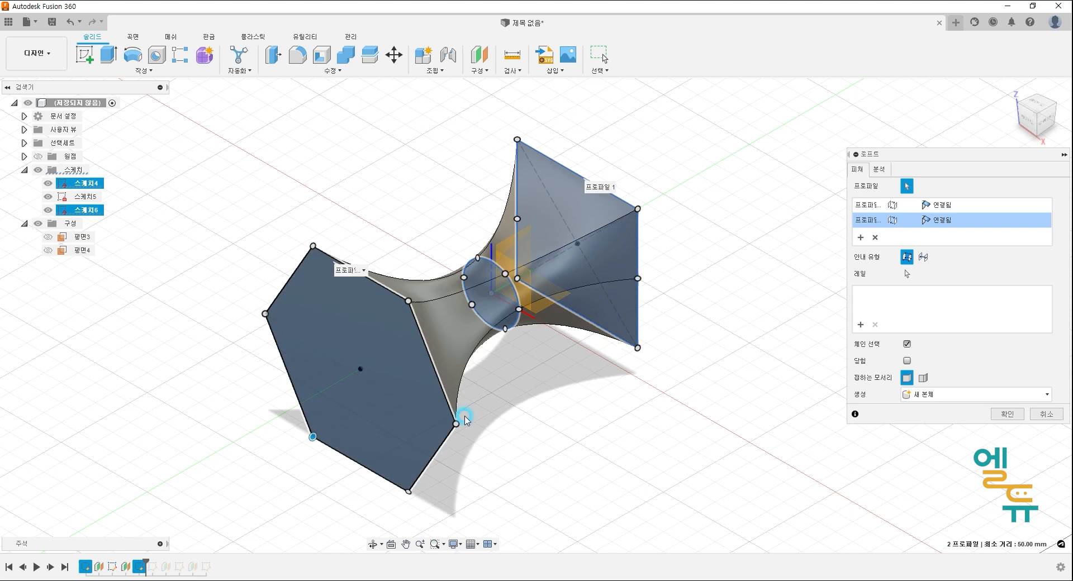
click(1047, 430)
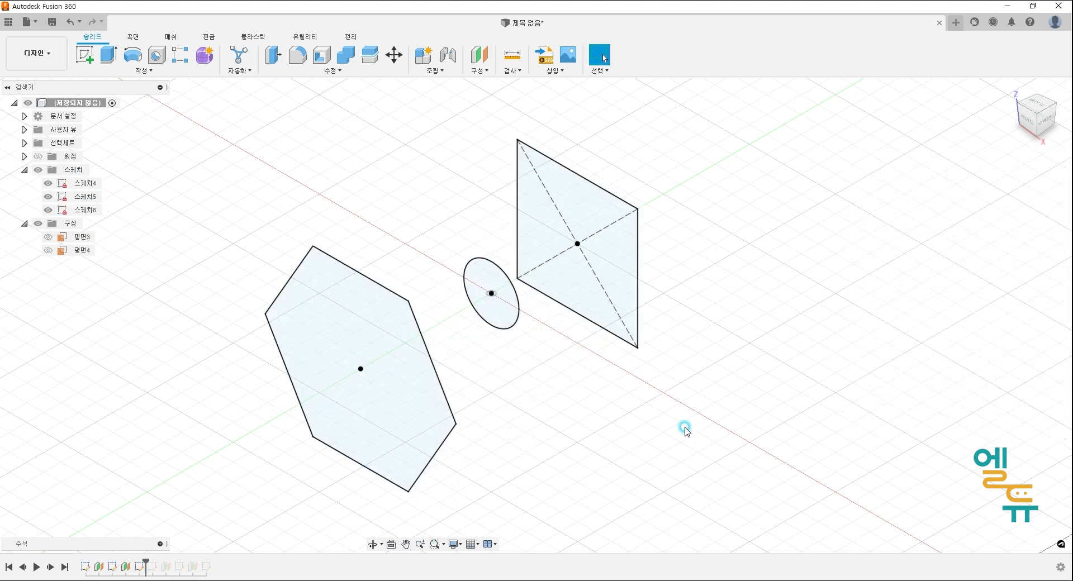
click(144, 69)
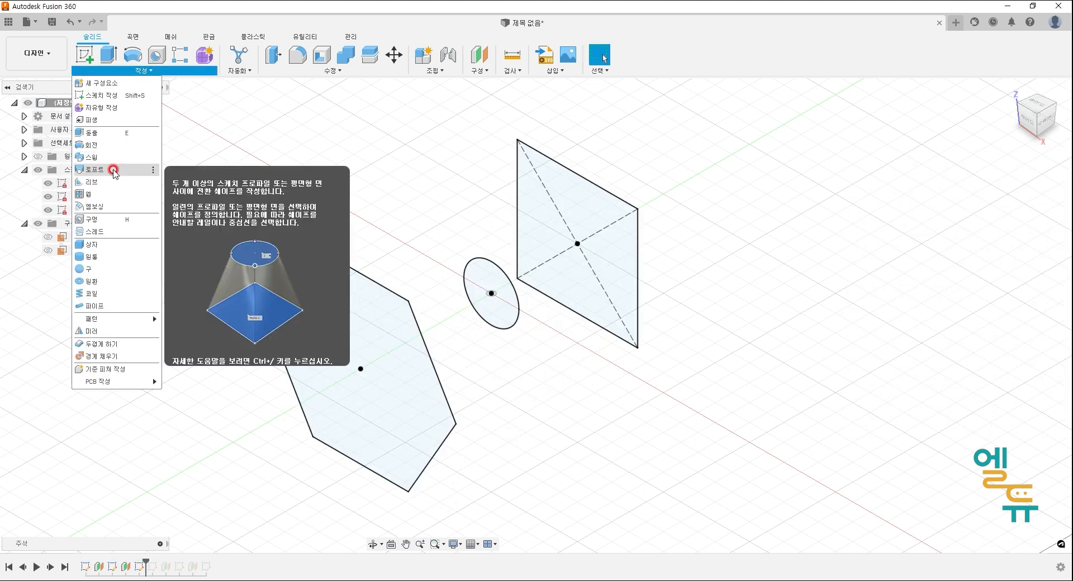
click(114, 169)
click(539, 153)
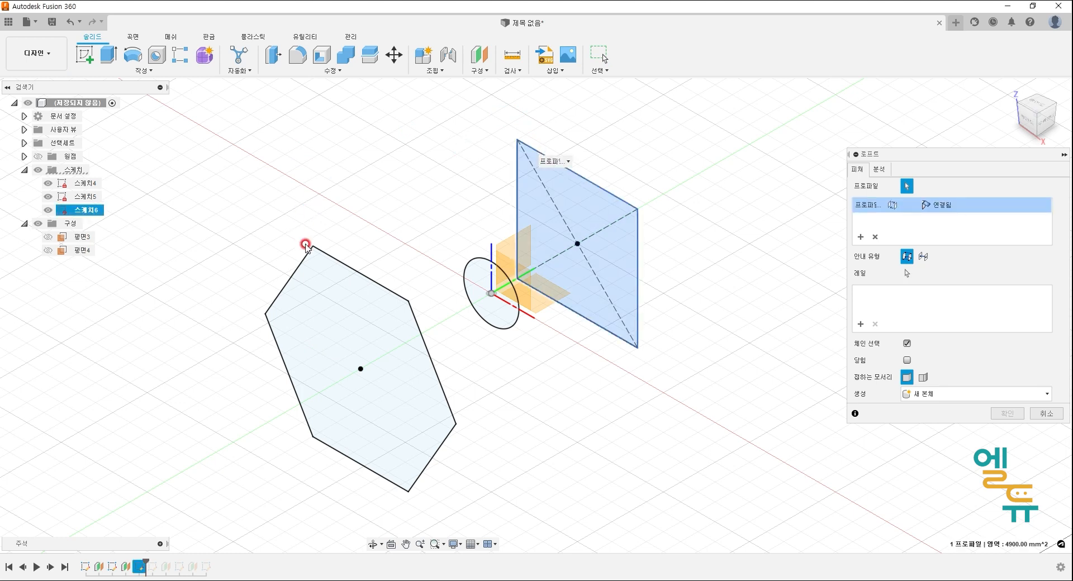
click(353, 269)
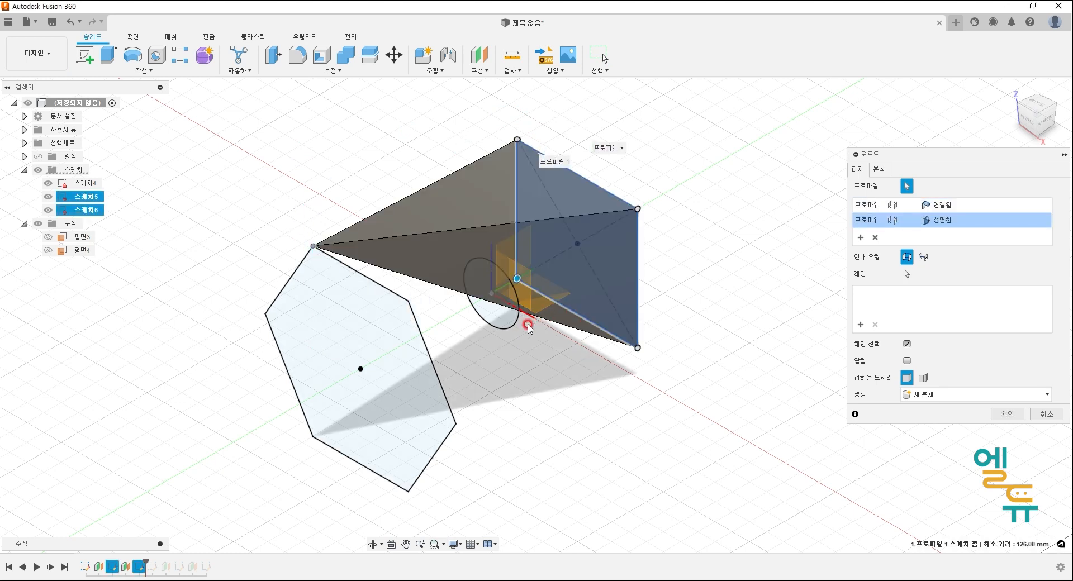
Try a loft with the profiles picked out of order: square first, hexagon second and circle last, then discard it
click(119, 67)
click(130, 71)
click(112, 161)
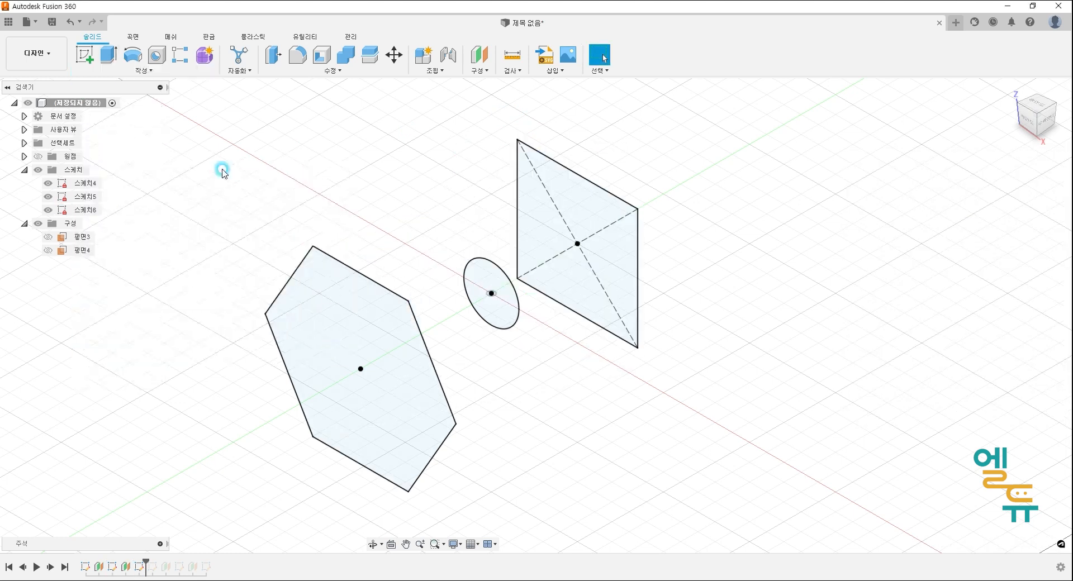
click(569, 168)
click(370, 287)
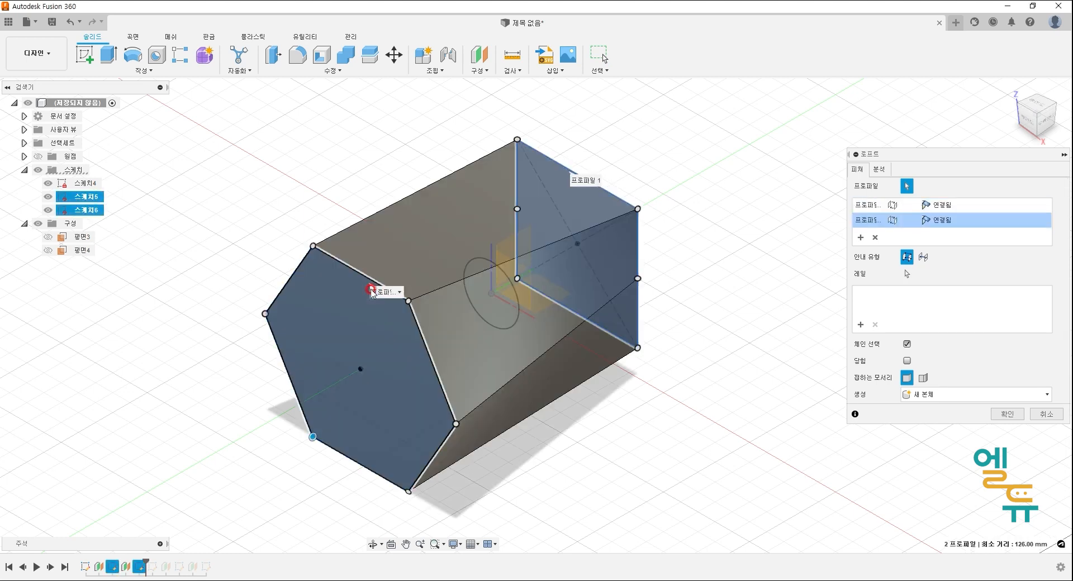
click(512, 317)
mouse_move(654, 333)
shift+middle_down()
mouse_move(700, 302)
mouse_move(657, 288)
mouse_move(626, 311)
mouse_move(676, 313)
mouse_move(684, 267)
mouse_move(677, 307)
mouse_move(660, 286)
mouse_move(682, 300)
mouse_move(642, 350)
mouse_move(651, 363)
shift+middle_up()
click(1043, 439)
Try a loft in sequence from the hexagon through the circle to the square, then discard it
shift+middle_drag(699, 393, 681, 372)
click(130, 73)
click(91, 175)
click(327, 300)
click(450, 304)
click(495, 222)
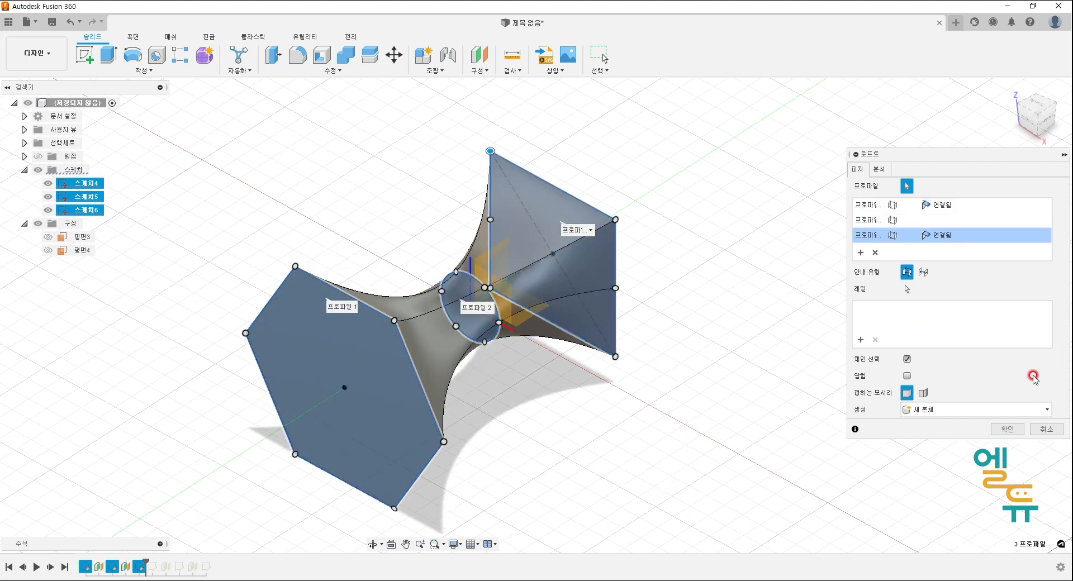
click(1055, 429)
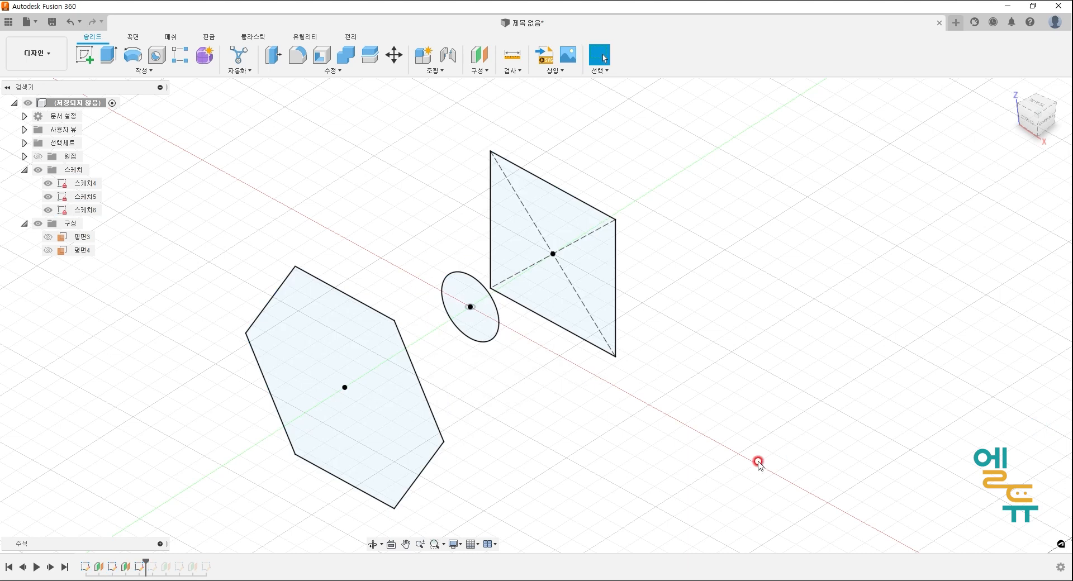
Roll the timeline back to the very start and create an angled construction plane through the Z axis at -35 degrees
mouse_move(739, 447)
middle_down()
mouse_move(735, 410)
mouse_move(715, 394)
middle_up()
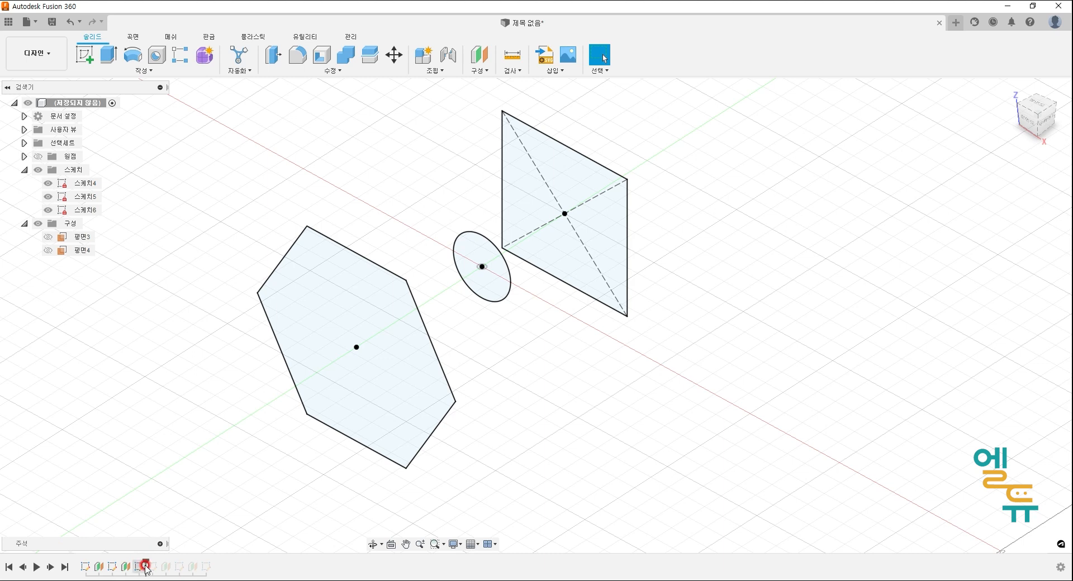
drag(147, 566, 78, 565)
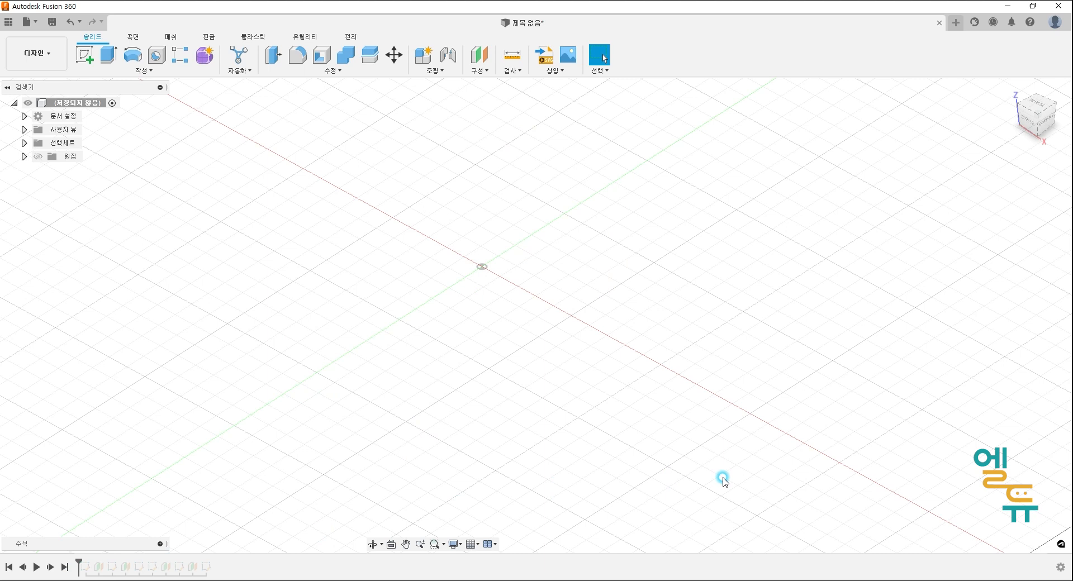
middle_drag(577, 326, 582, 351)
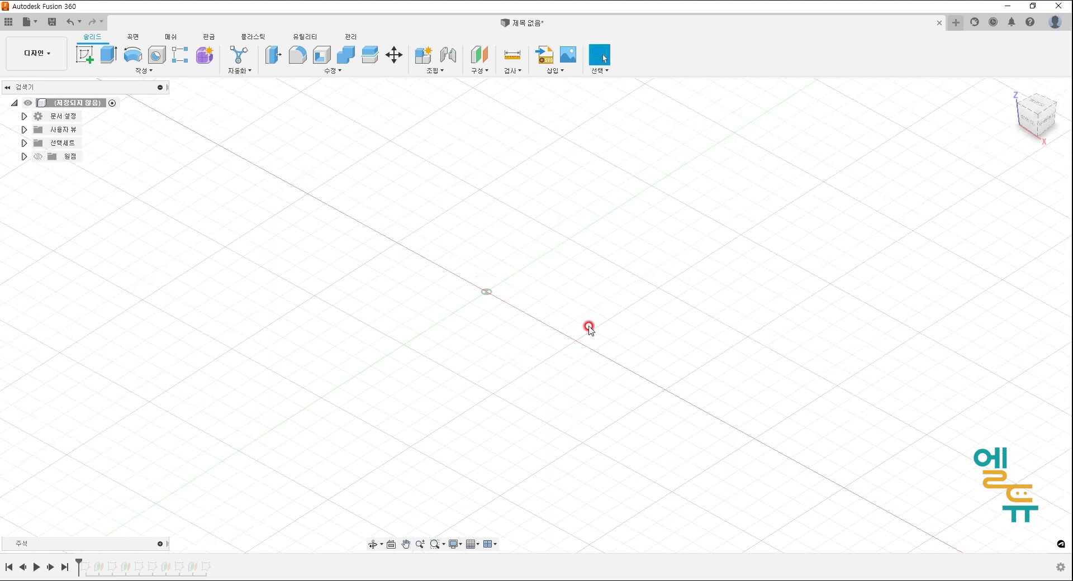
click(486, 71)
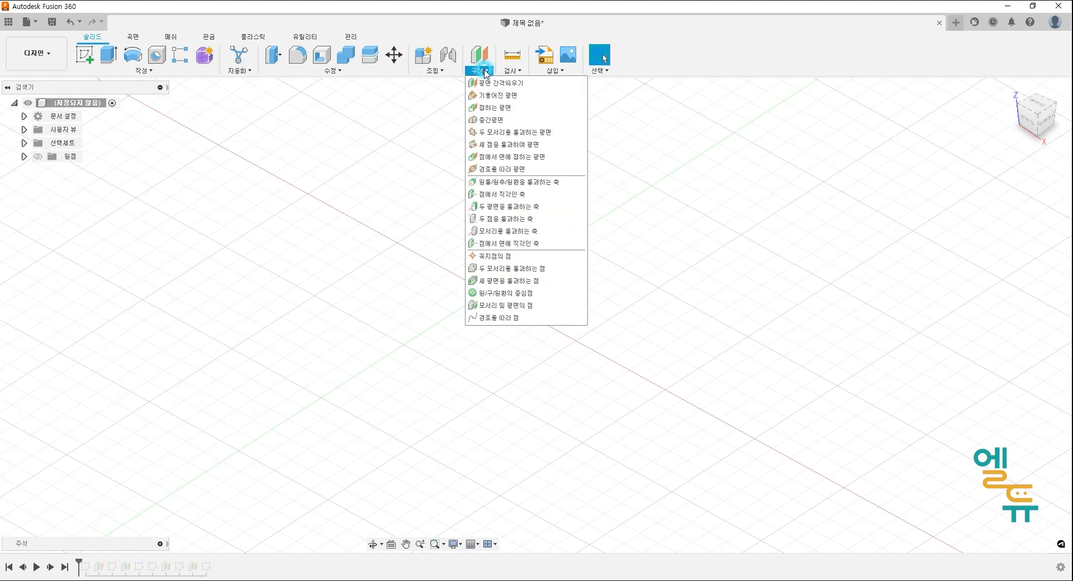
click(494, 98)
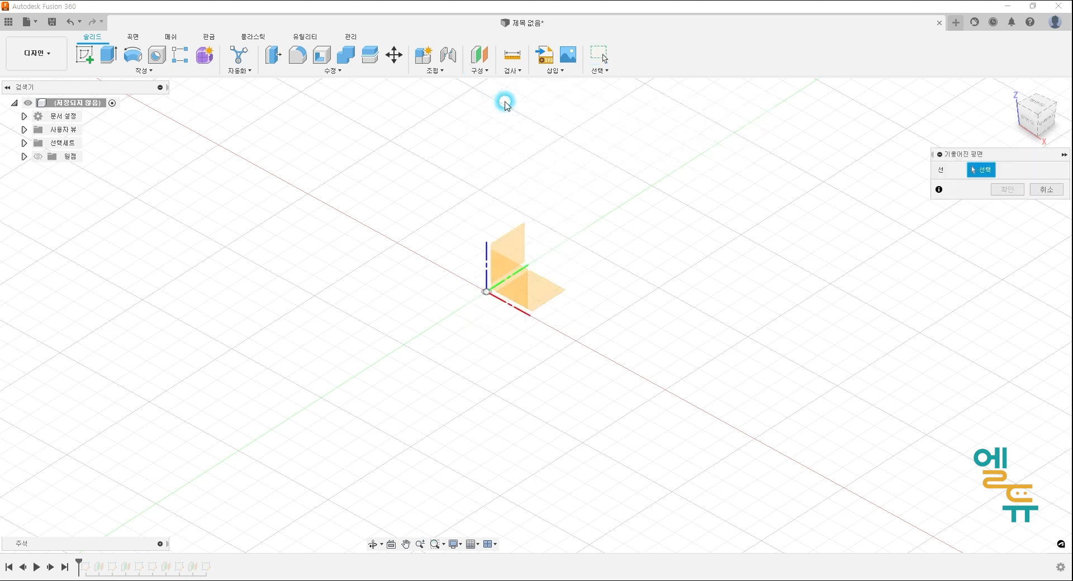
middle_drag(728, 259, 717, 272)
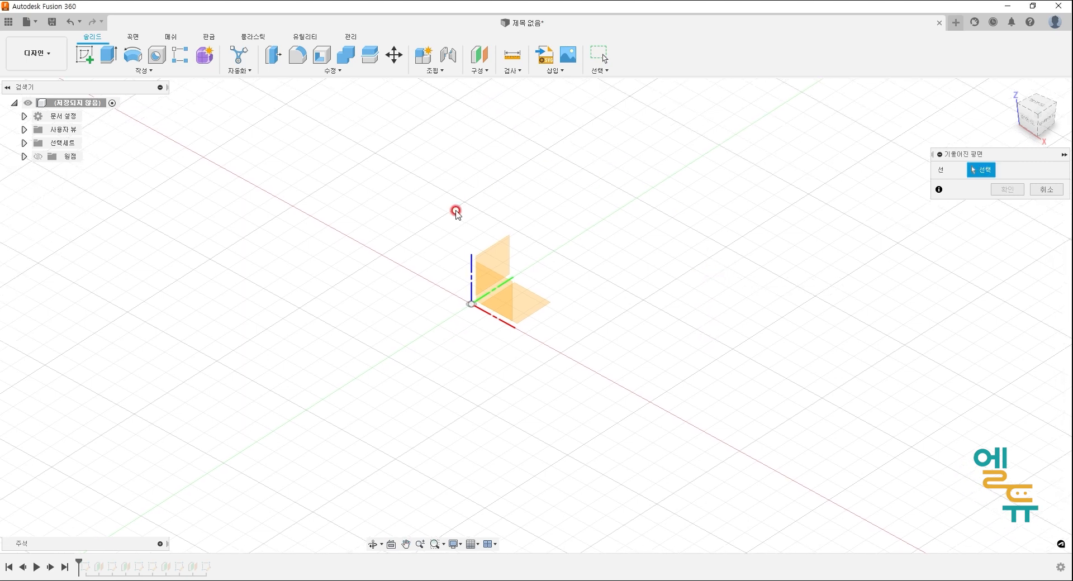
click(472, 275)
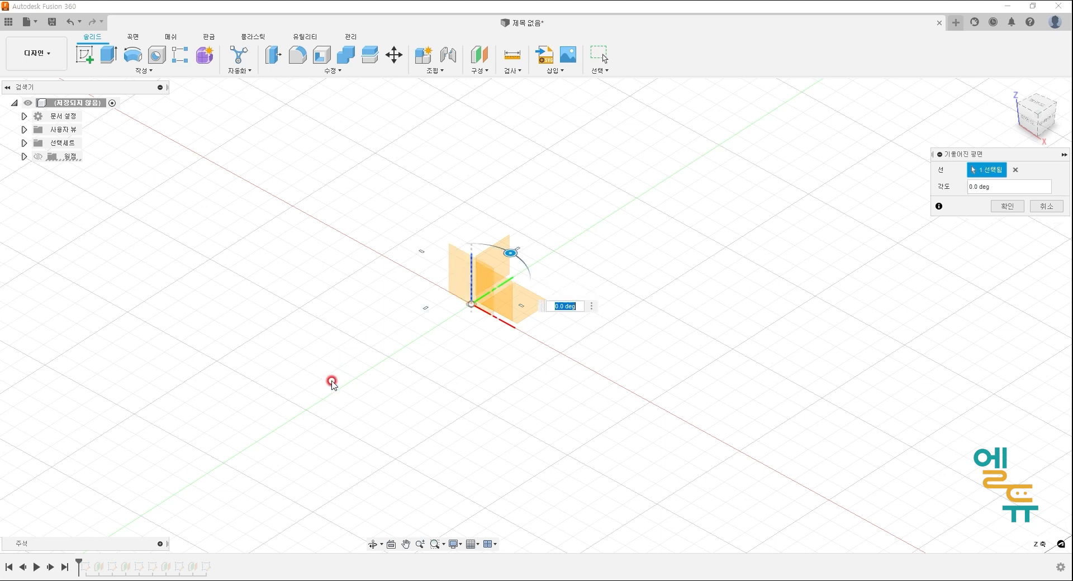
mouse_move(526, 272)
mouse_down()
mouse_move(508, 250)
mouse_move(525, 249)
mouse_move(532, 273)
mouse_move(497, 244)
mouse_move(511, 242)
mouse_move(529, 272)
mouse_up()
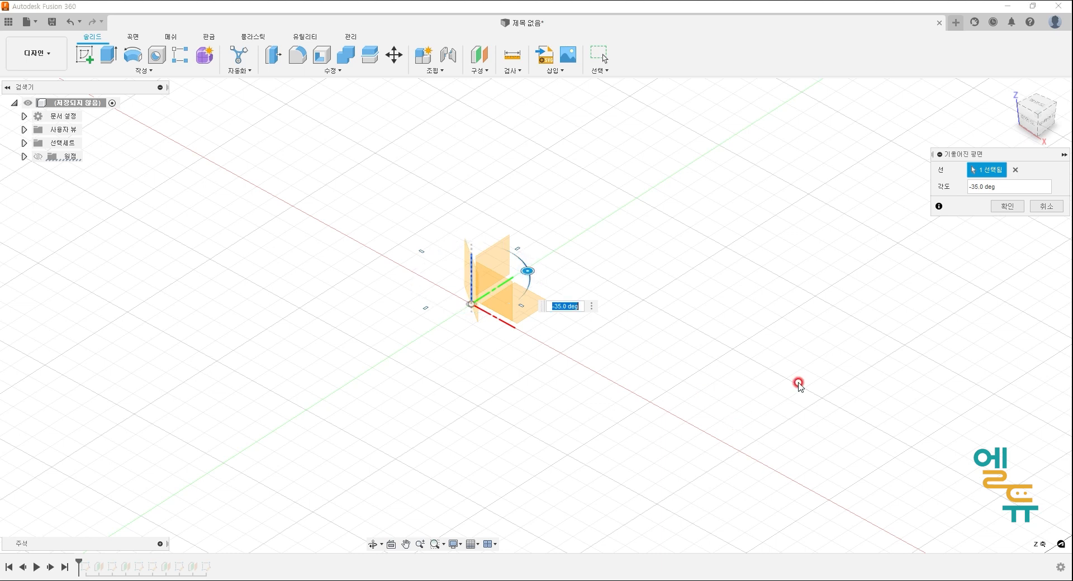
click(1026, 203)
key(ctrl+2)
mouse_move(575, 236)
mouse_down()
mouse_move(585, 313)
mouse_move(581, 285)
mouse_up()
key(Escape)
Create a construction plane offset 60 mm from the angled plane
click(489, 52)
click(530, 105)
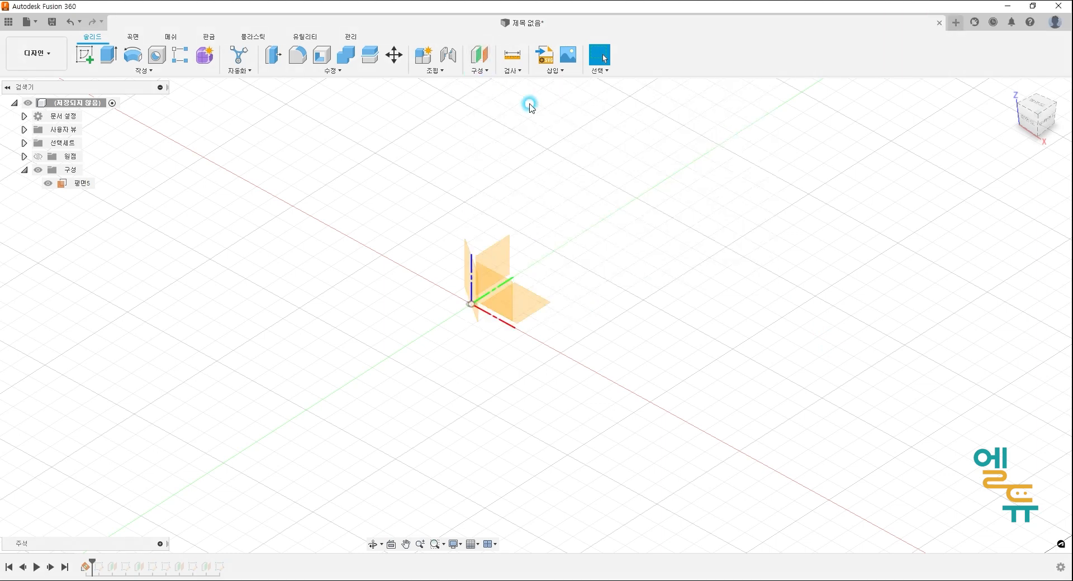
click(466, 250)
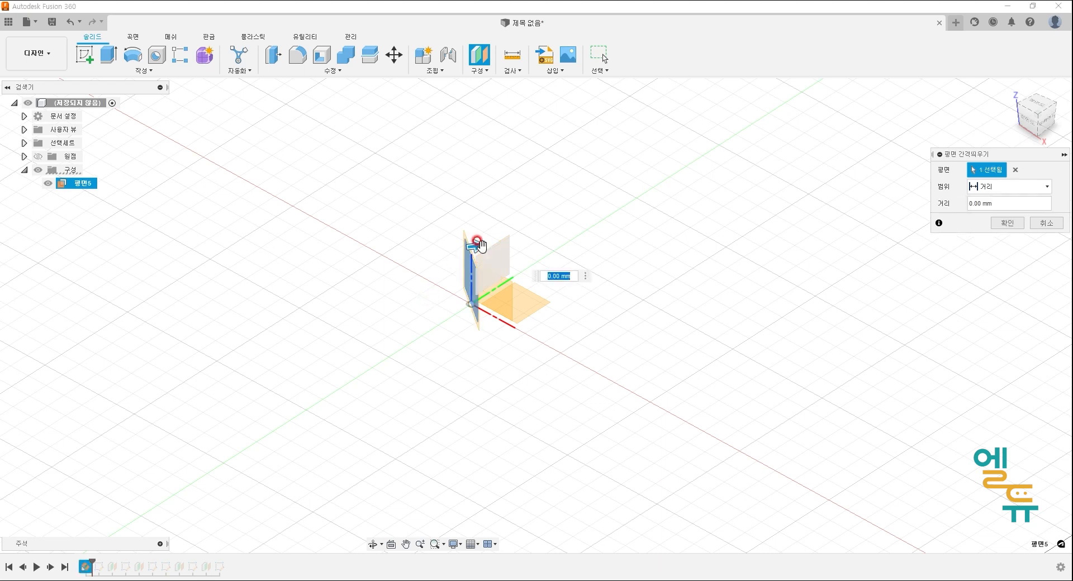
drag(478, 244, 620, 246)
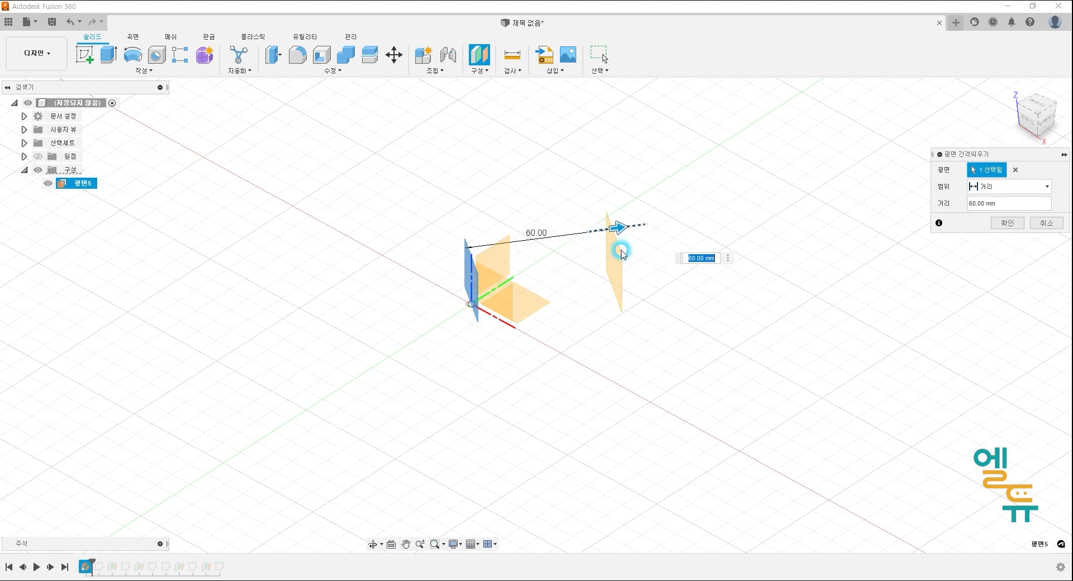
click(1006, 229)
click(544, 438)
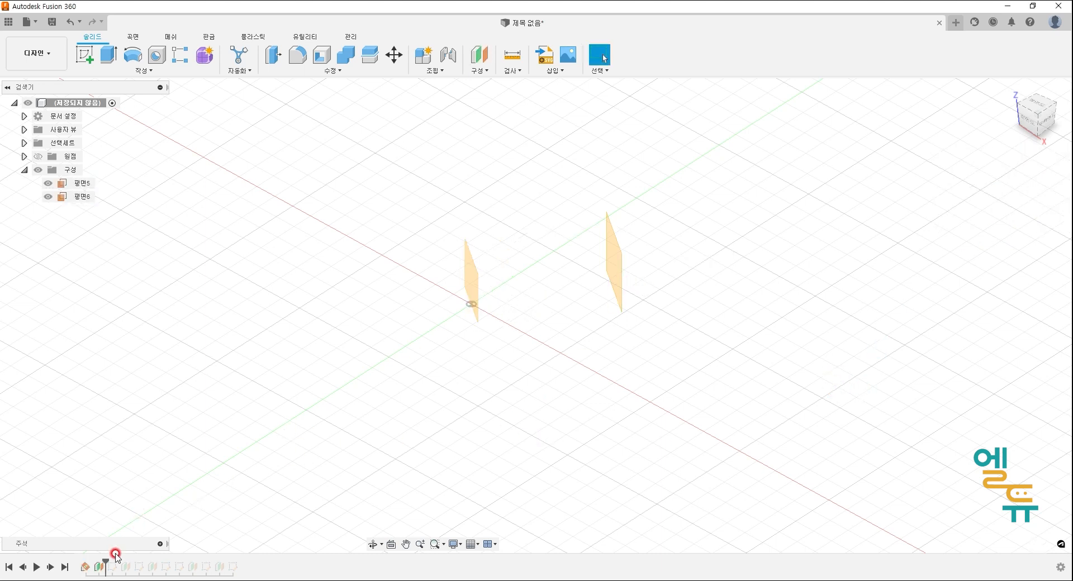
Roll the timeline forward to just after the square's sketch and compare the square's orientation with the offset angled plane
drag(105, 562, 173, 563)
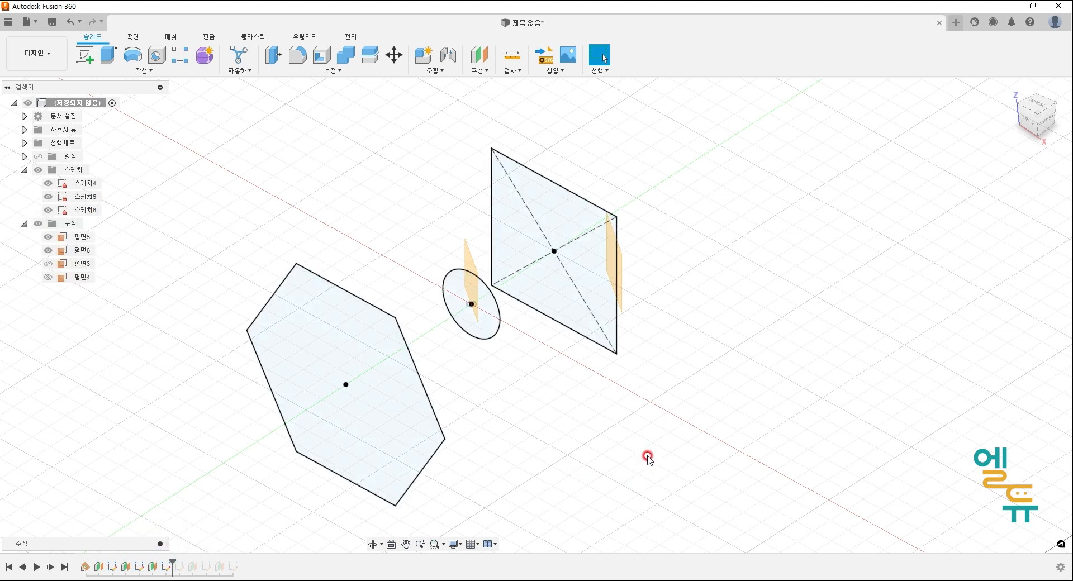
middle_drag(654, 456, 645, 454)
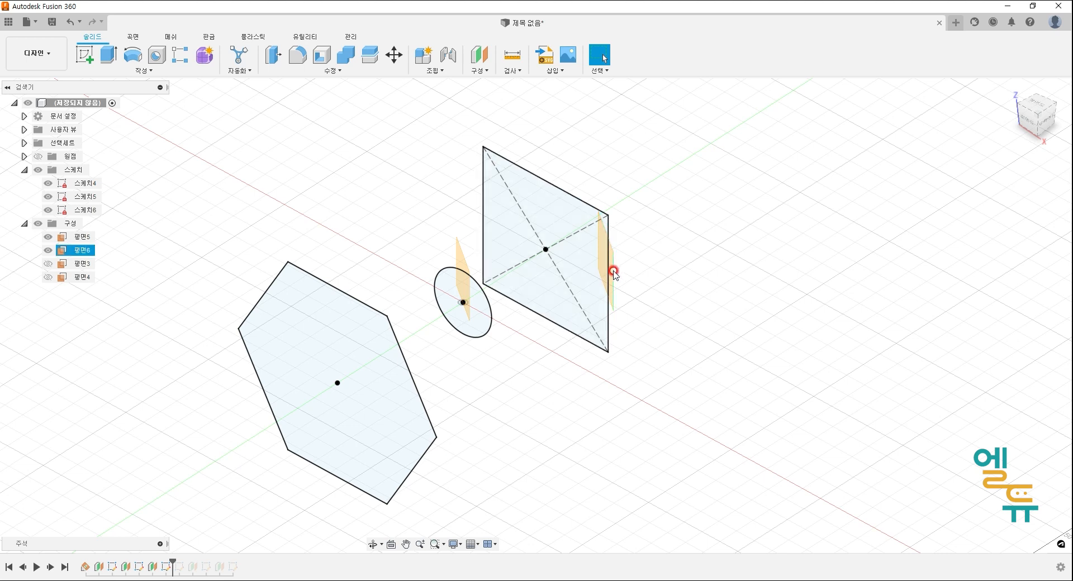
shift+middle_drag(680, 305, 673, 372)
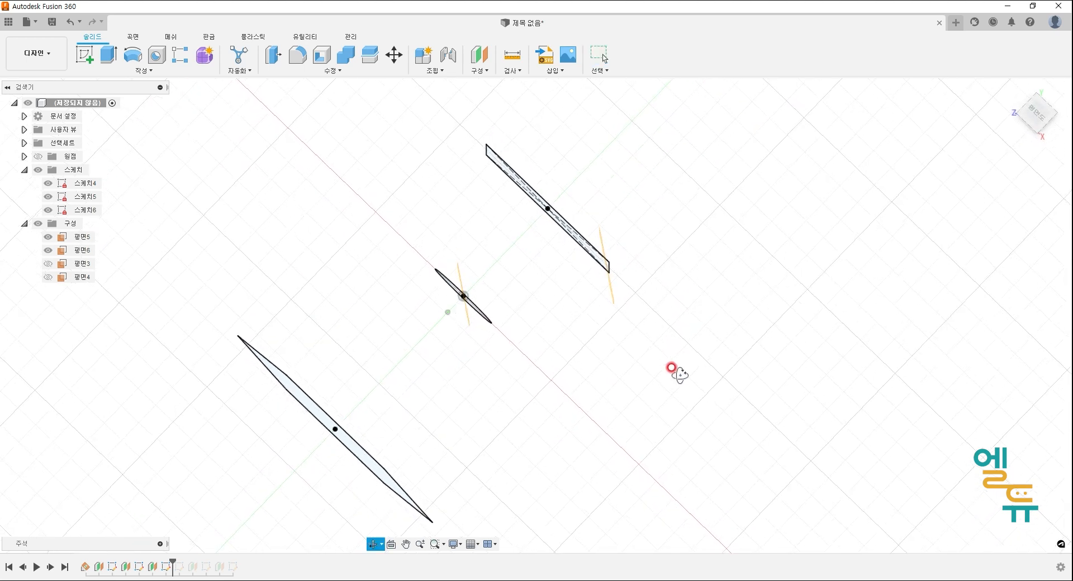
click(609, 288)
drag(489, 150, 594, 272)
drag(600, 212, 605, 260)
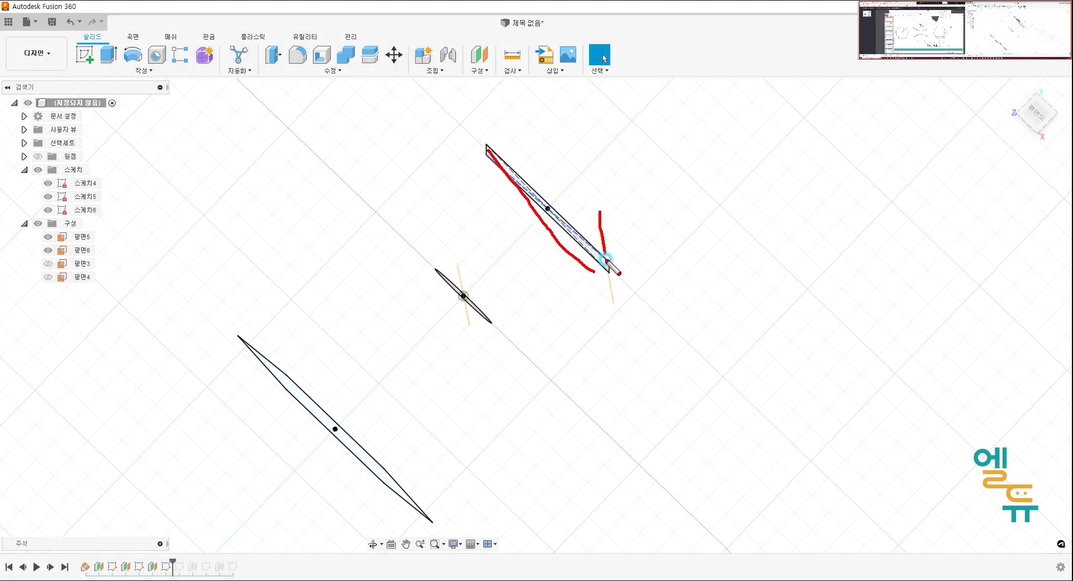
click(598, 369)
shift+middle_drag(608, 374, 583, 330)
shift+middle_drag(643, 364, 577, 347)
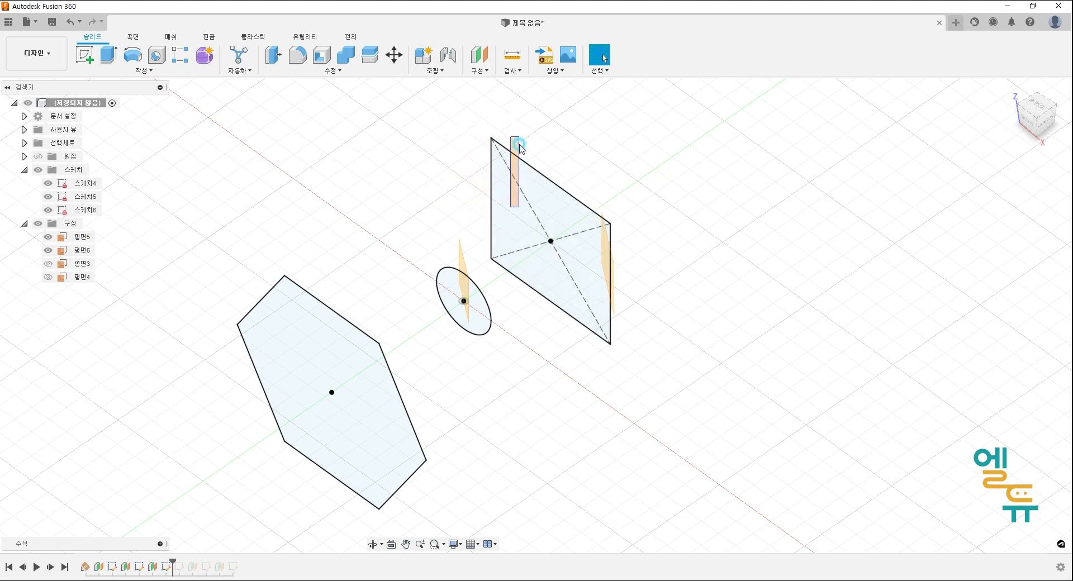
Redefine the square sketch's plane so that it lies on the offset angled plane
click(93, 212)
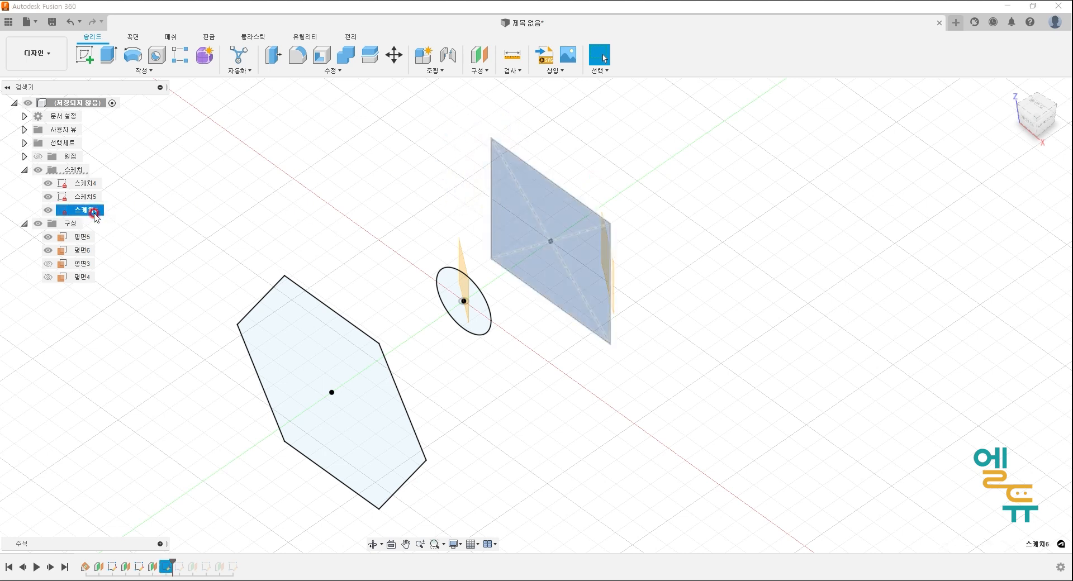
right_click(95, 214)
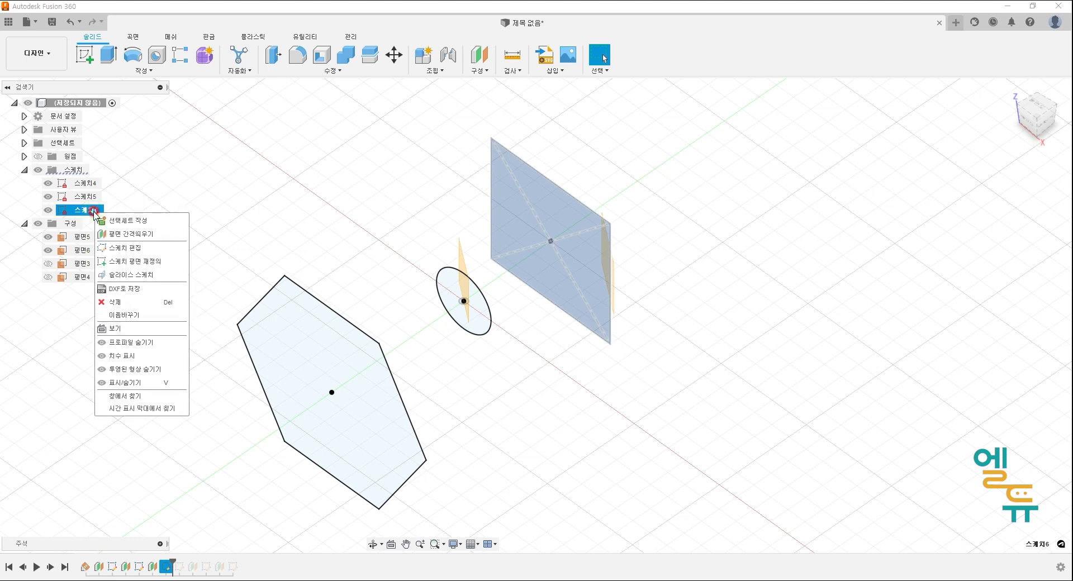
click(148, 266)
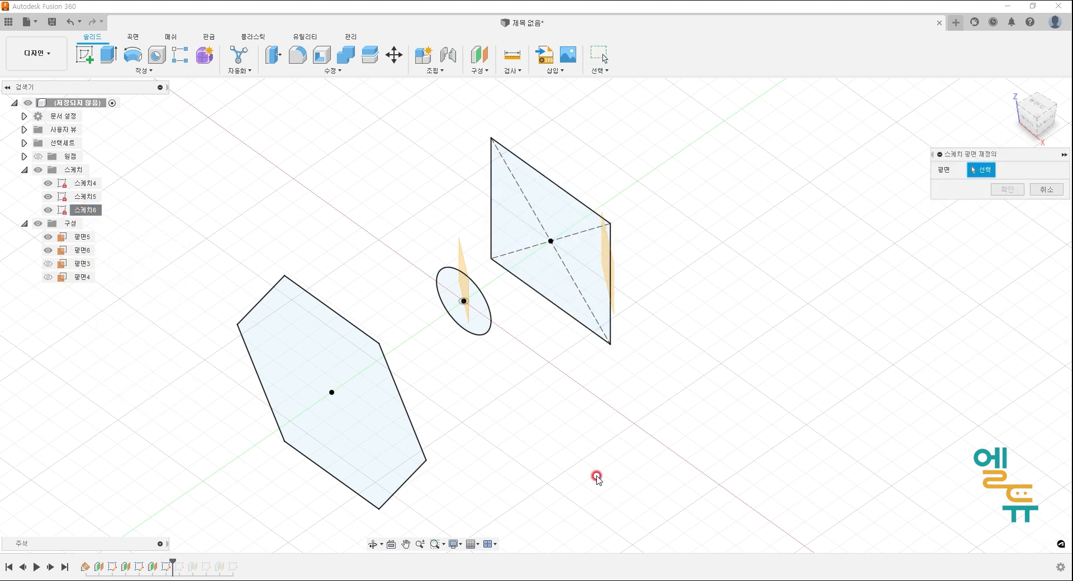
click(615, 299)
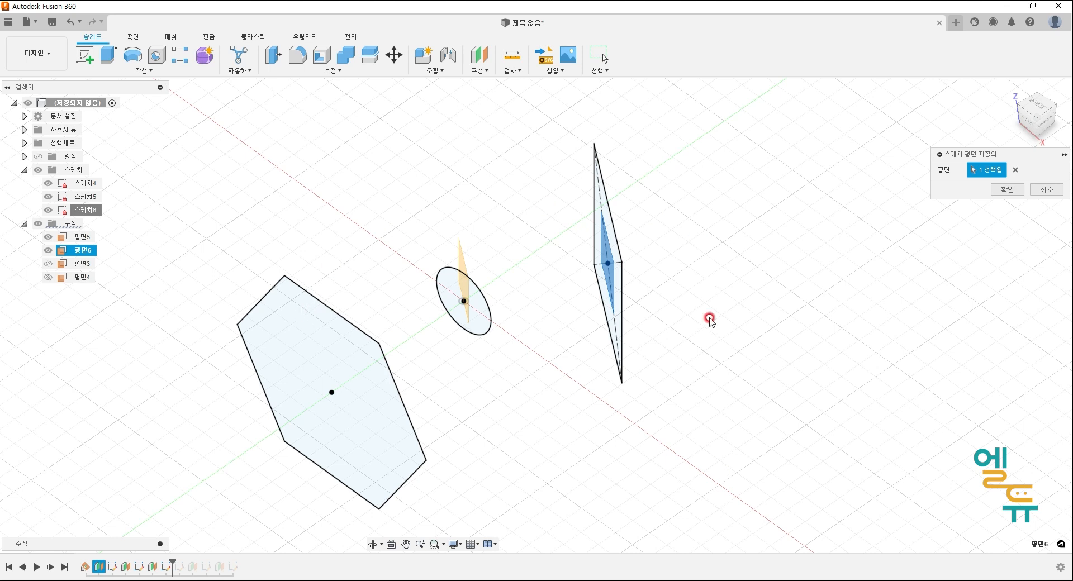
middle_drag(655, 443, 648, 408)
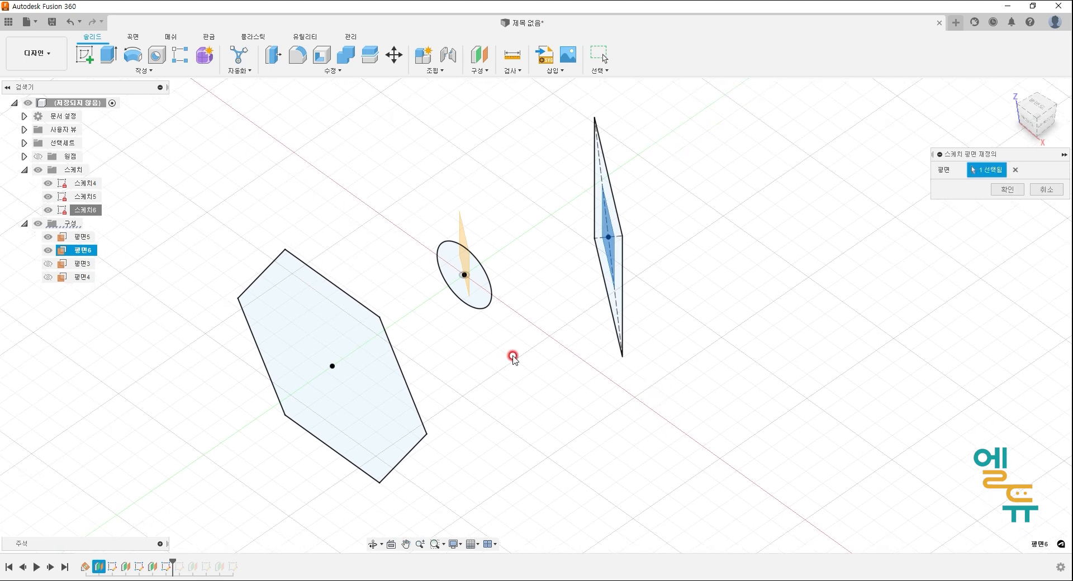
click(1006, 189)
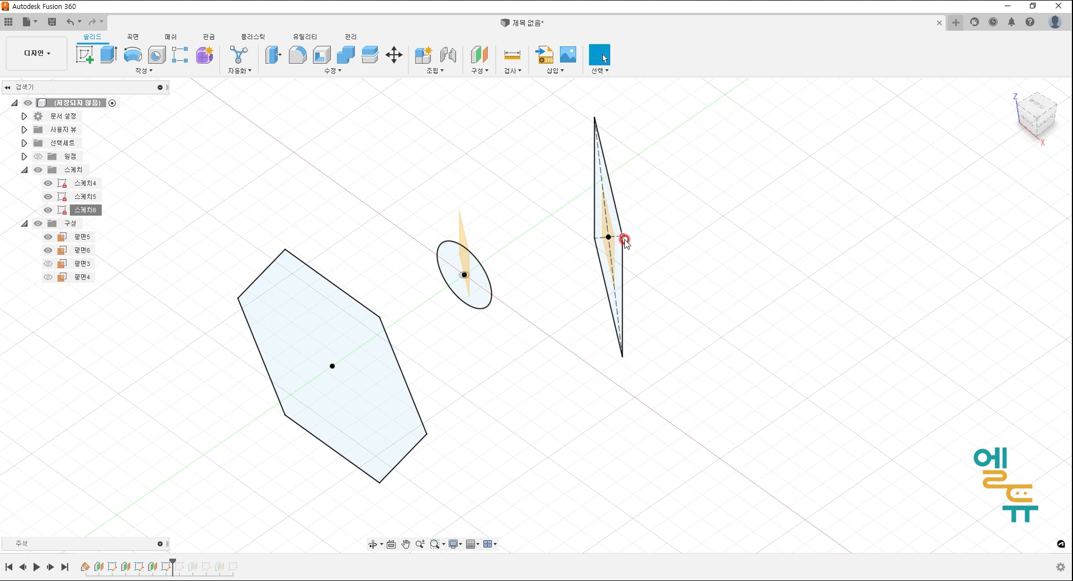
click(605, 232)
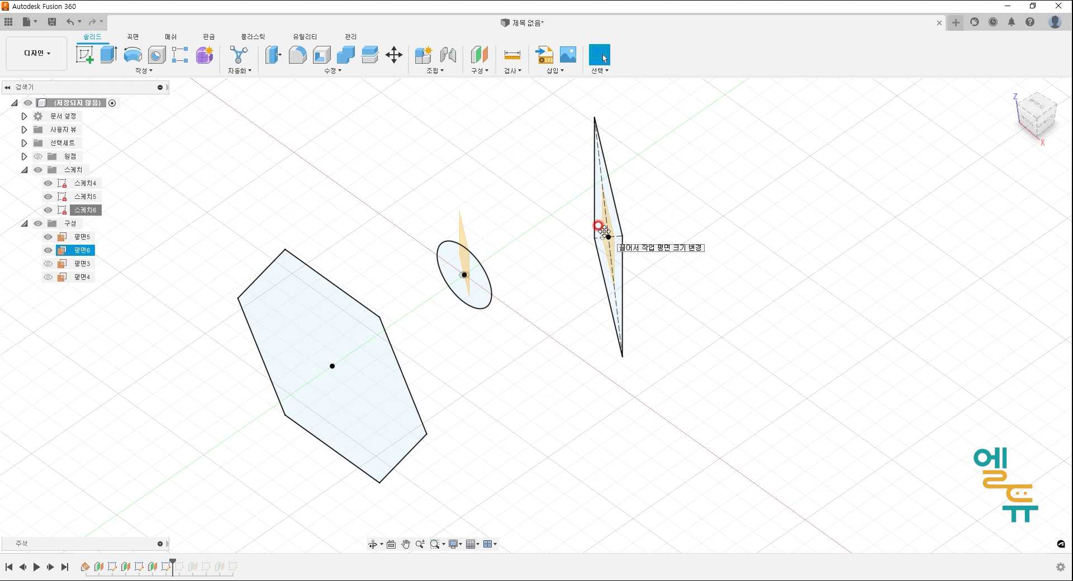
Undo the square sketch's plane redefinition and create a construction plane at -60 degrees through the square's vertical edge beside the offset angled plane
click(72, 25)
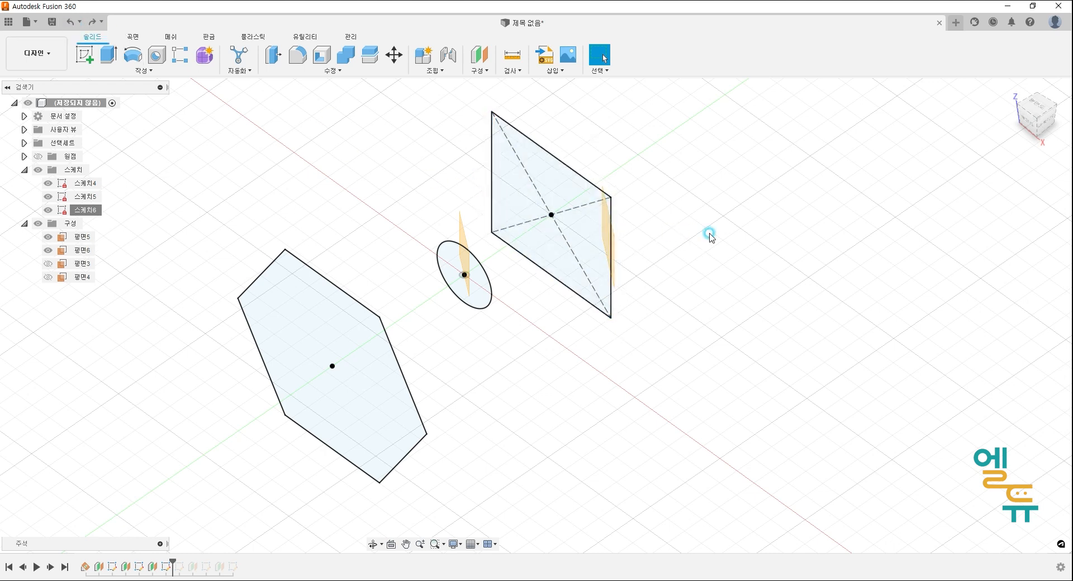
click(478, 70)
click(494, 95)
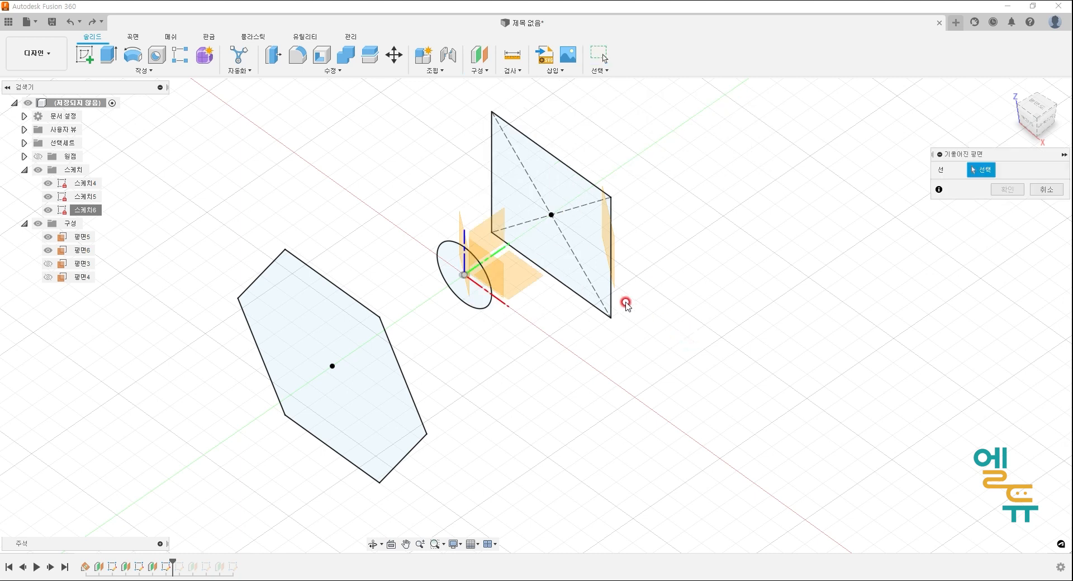
click(611, 295)
drag(652, 266, 668, 300)
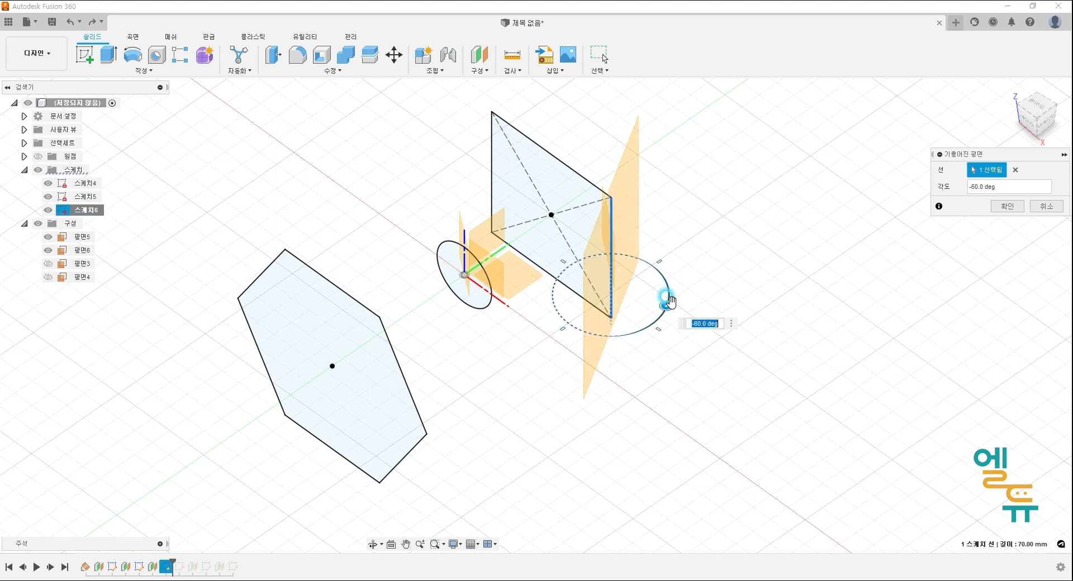
click(1007, 206)
click(634, 218)
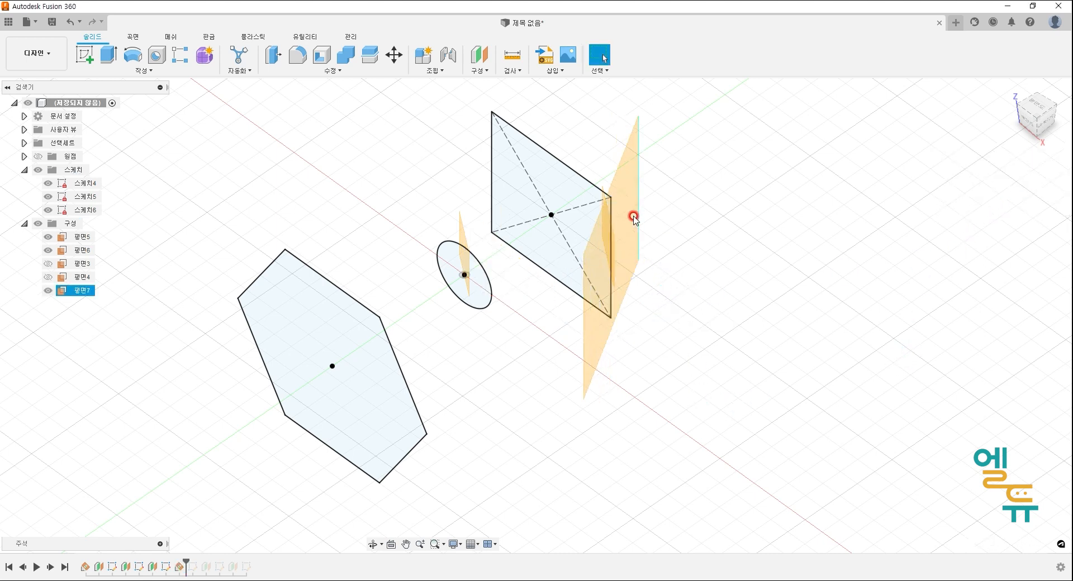
click(779, 335)
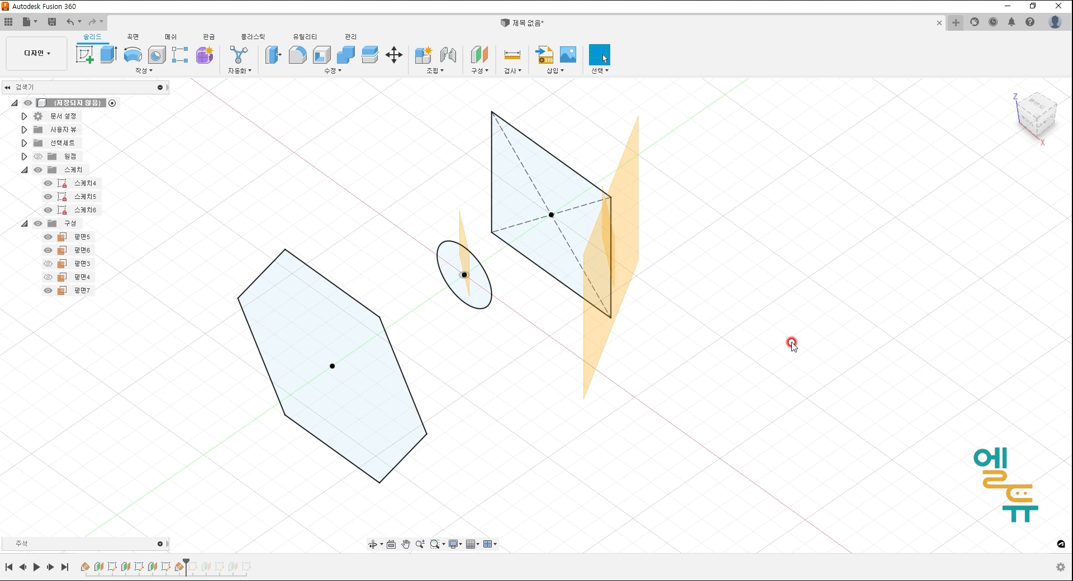
click(98, 212)
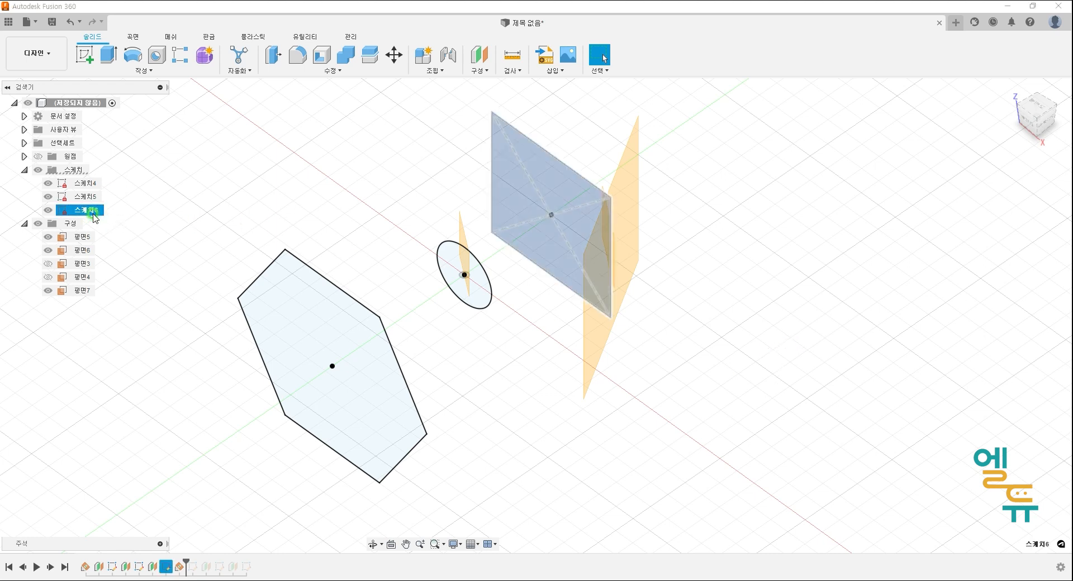
right_click(96, 215)
click(126, 262)
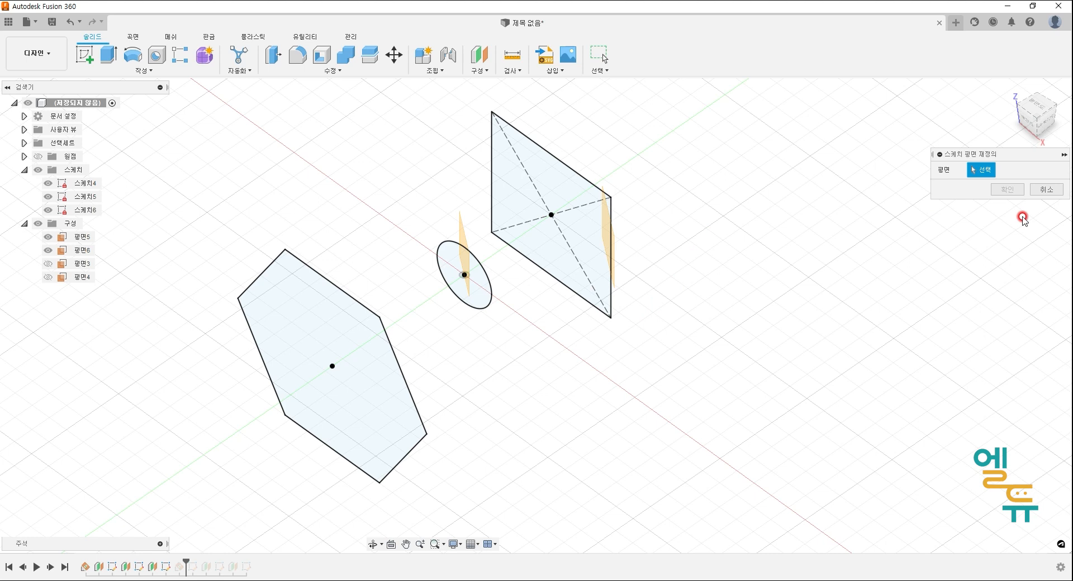
click(1046, 189)
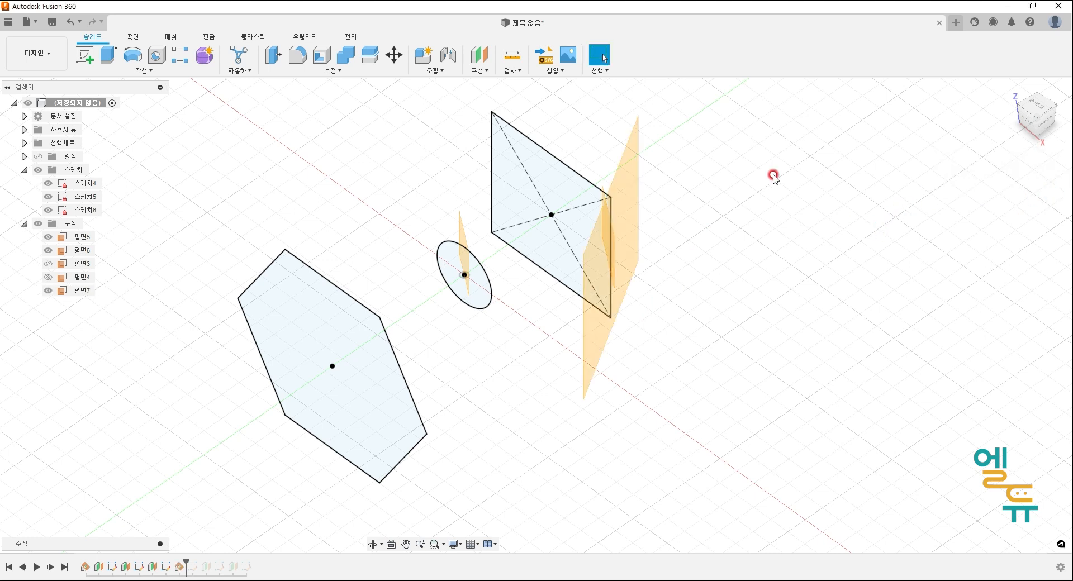
right_click(85, 210)
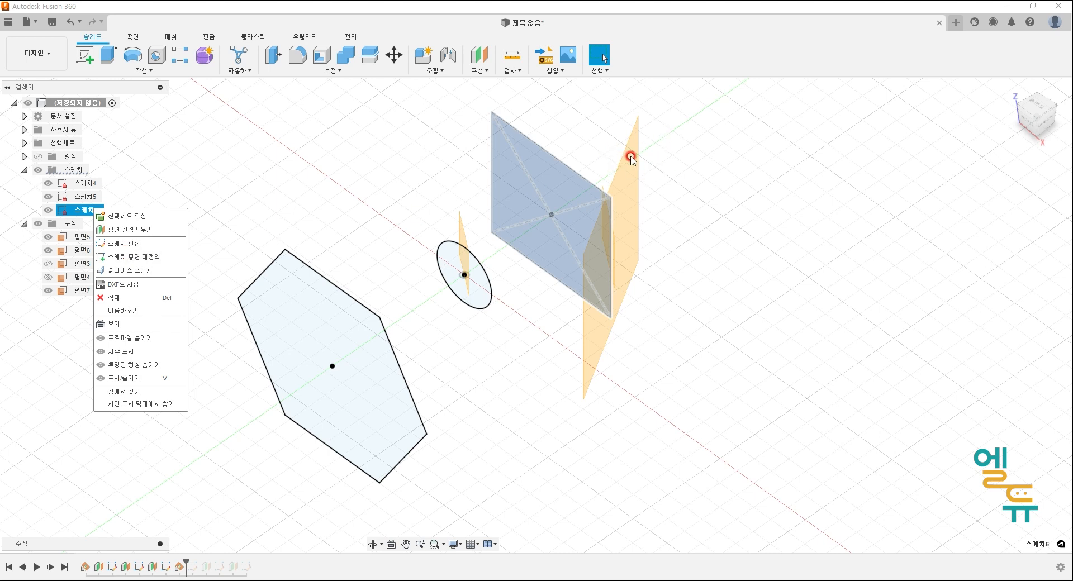
click(706, 169)
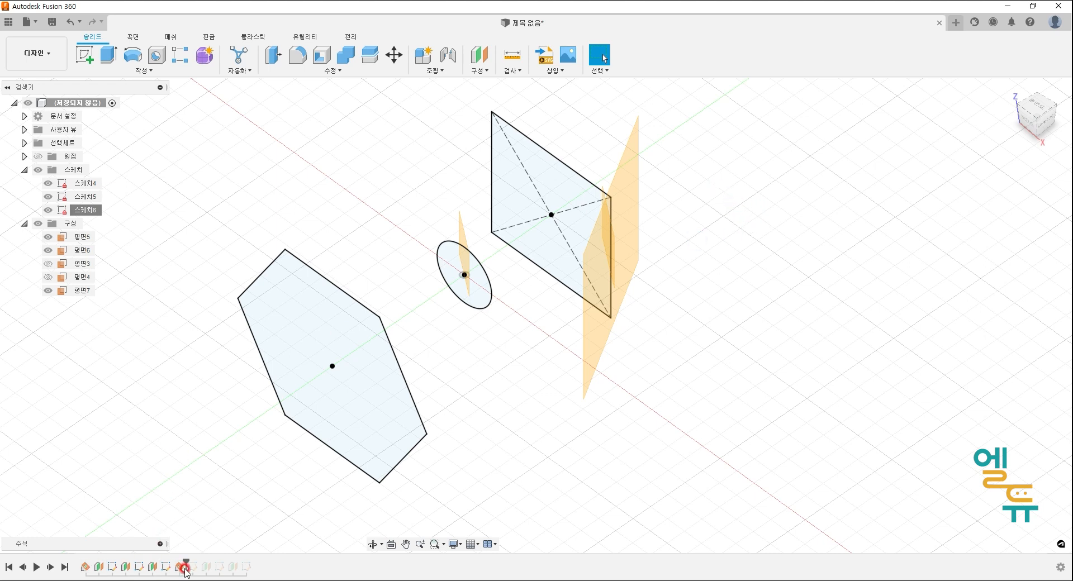
mouse_move(186, 561)
mouse_down()
mouse_move(83, 563)
mouse_move(177, 567)
mouse_up()
Redefine the square sketch's plane again, placing it on the existing offset angled plane
right_click(90, 210)
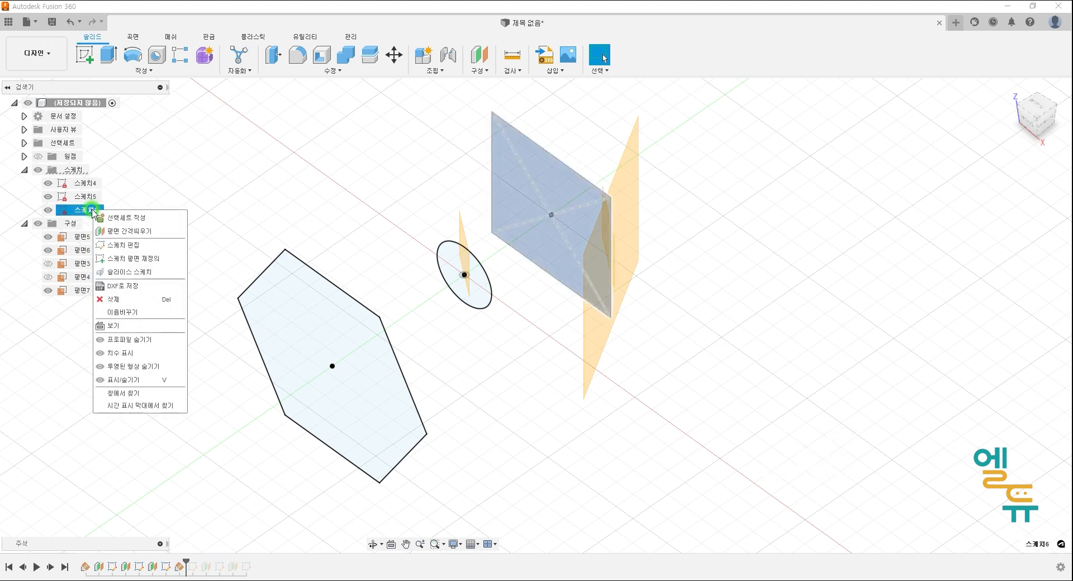
click(133, 257)
click(603, 223)
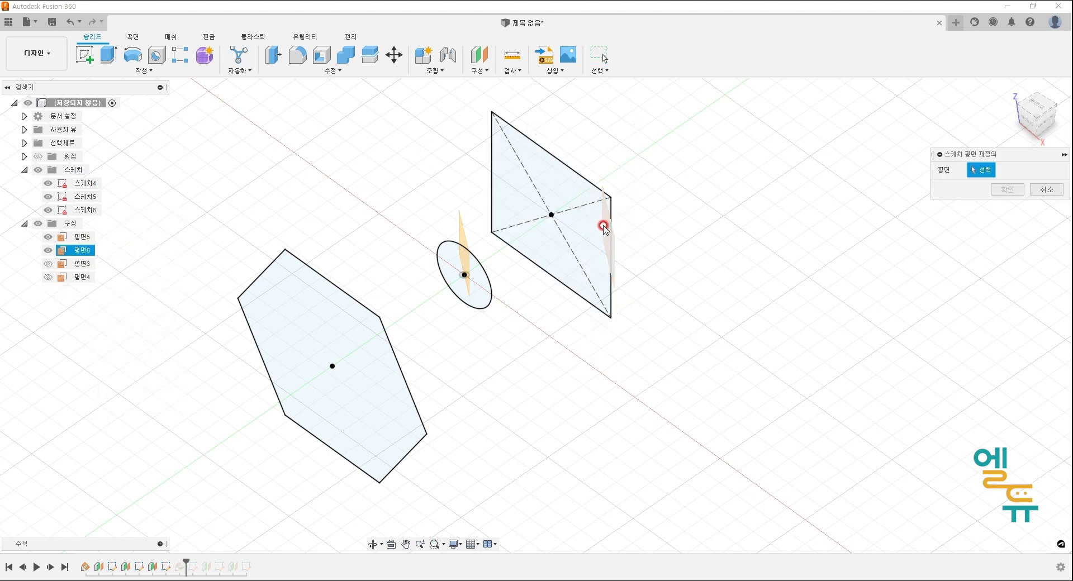
click(1008, 191)
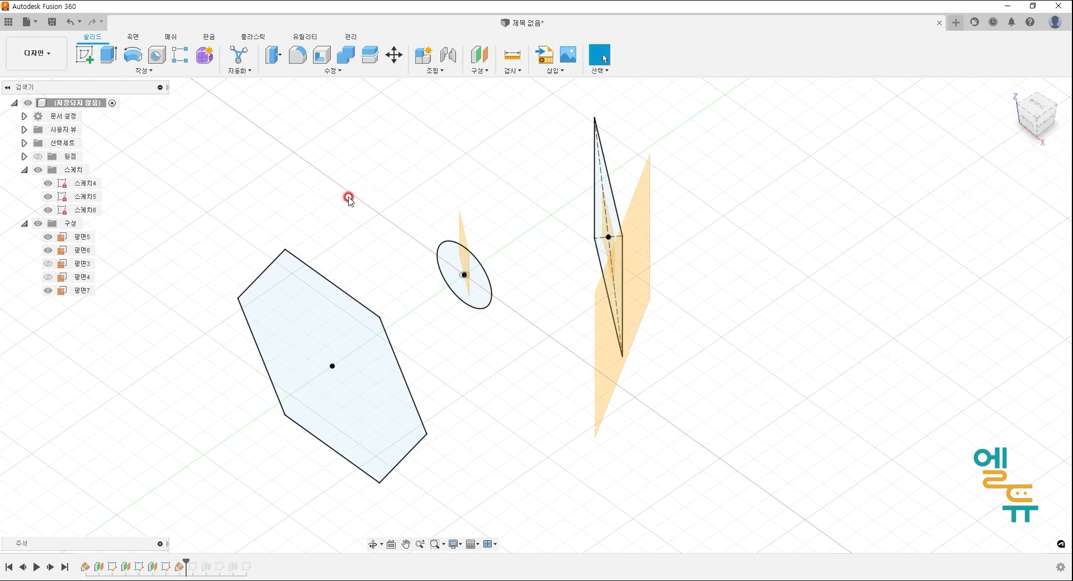
right_click(94, 210)
click(94, 210)
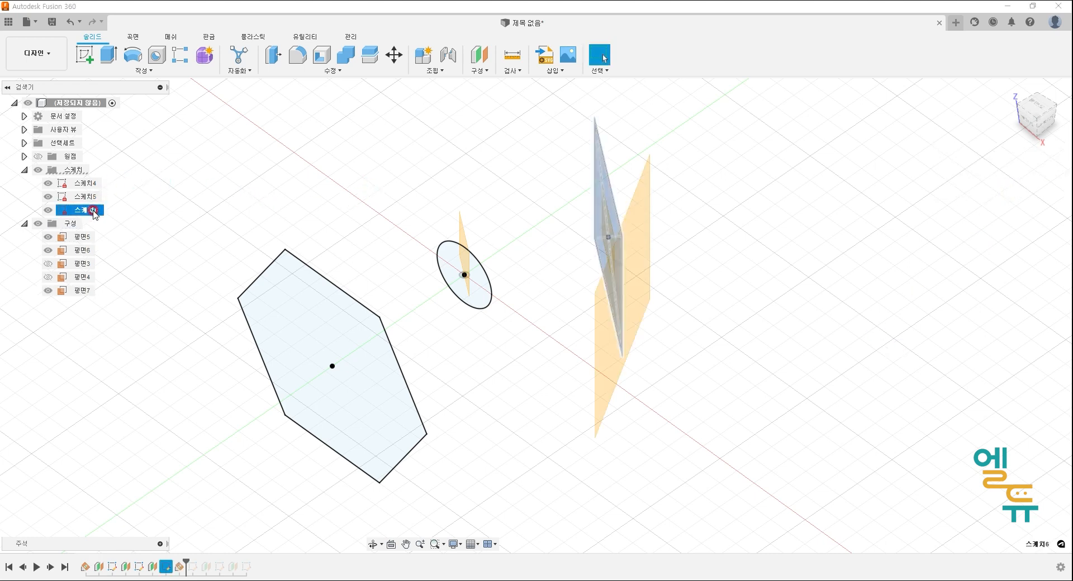
right_click(94, 212)
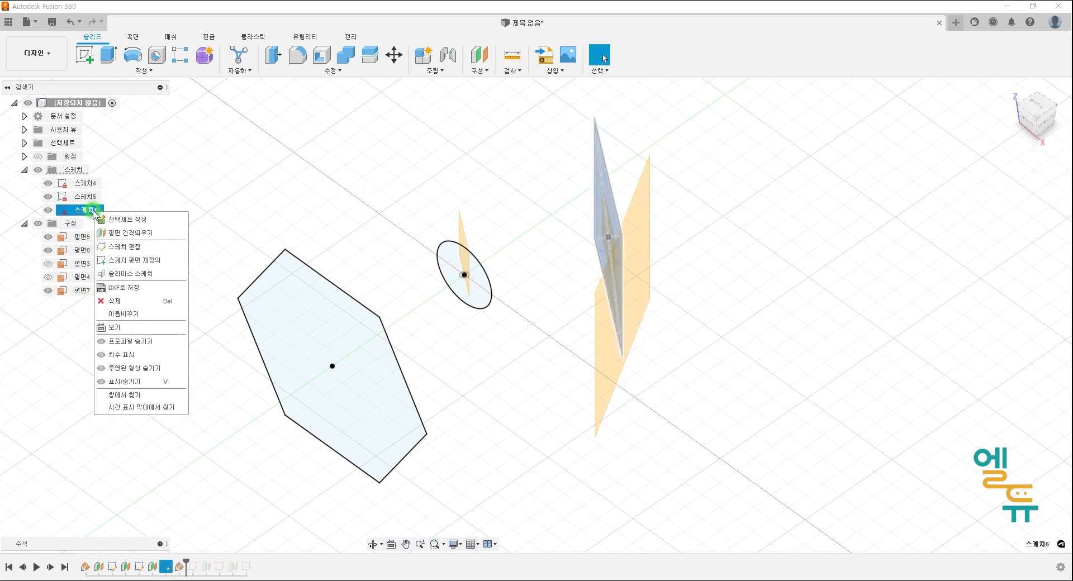
click(142, 263)
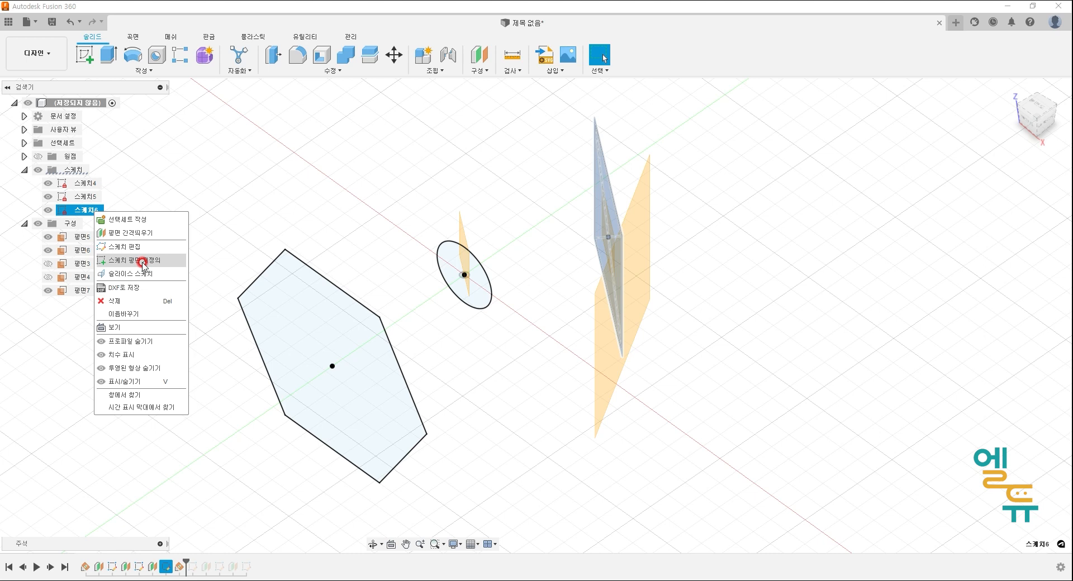
click(223, 244)
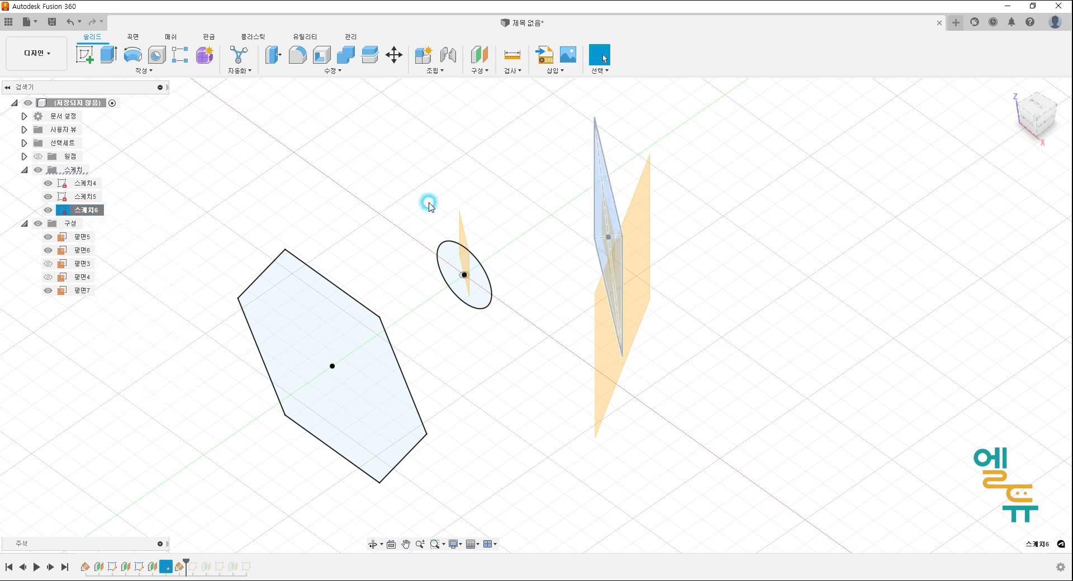
Loft a new body from the hexagon through the circle to the angled square
click(147, 71)
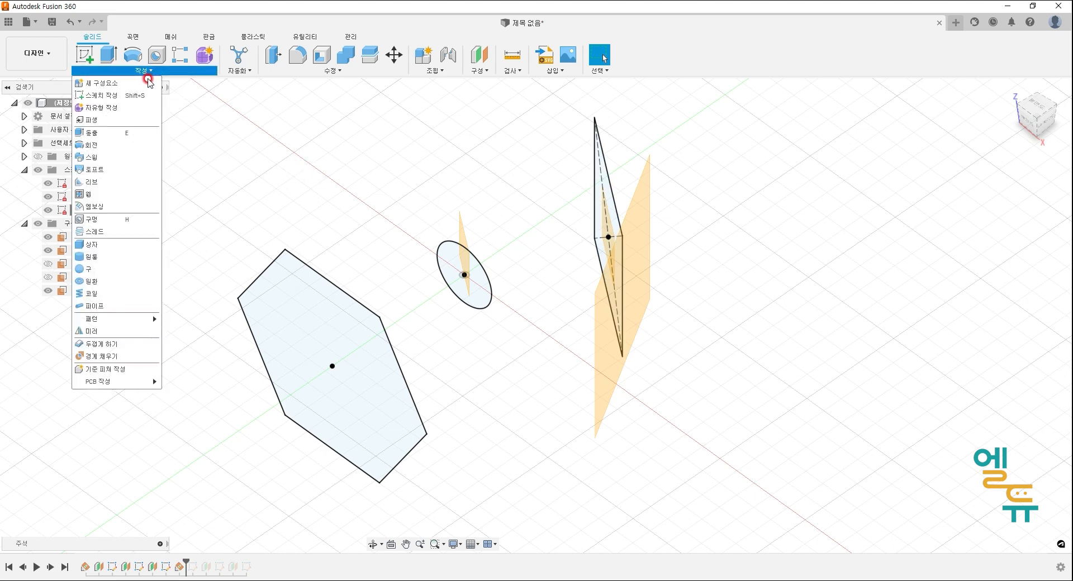
click(94, 170)
click(293, 302)
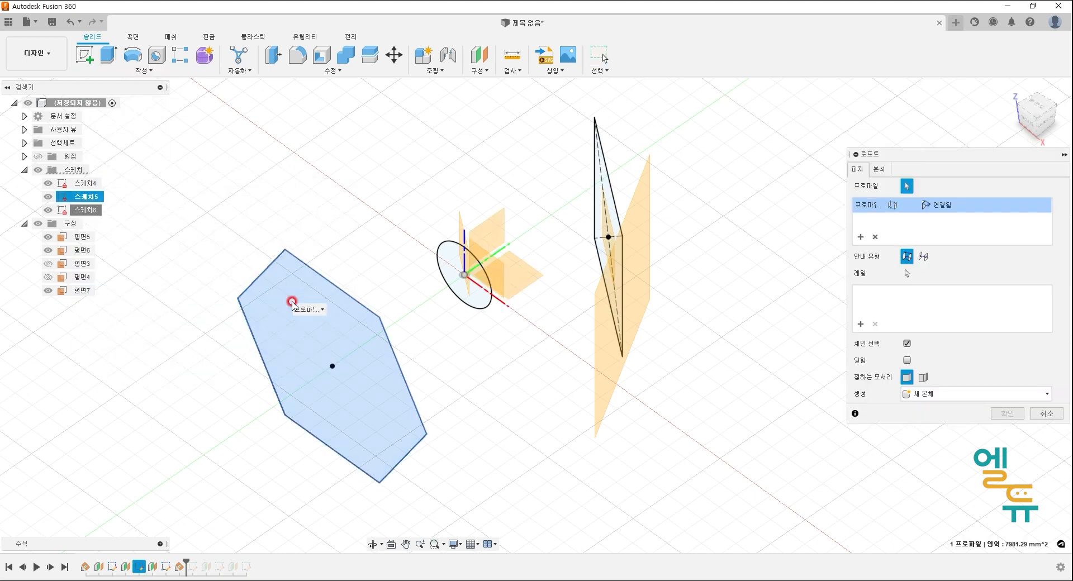
click(450, 285)
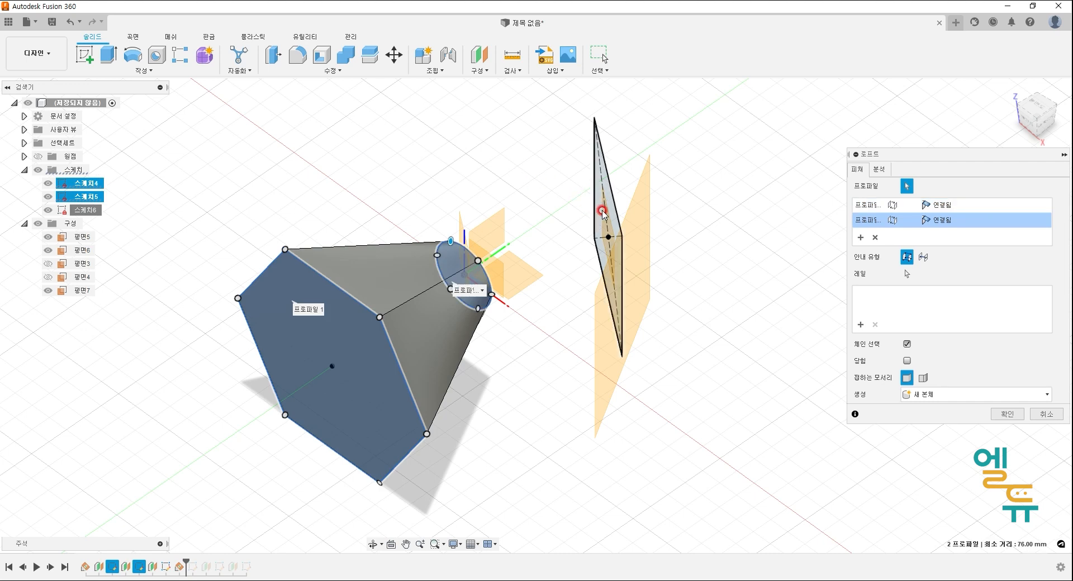
click(598, 223)
mouse_move(594, 409)
shift+middle_down()
mouse_move(576, 425)
mouse_move(556, 395)
mouse_move(576, 396)
shift+middle_up()
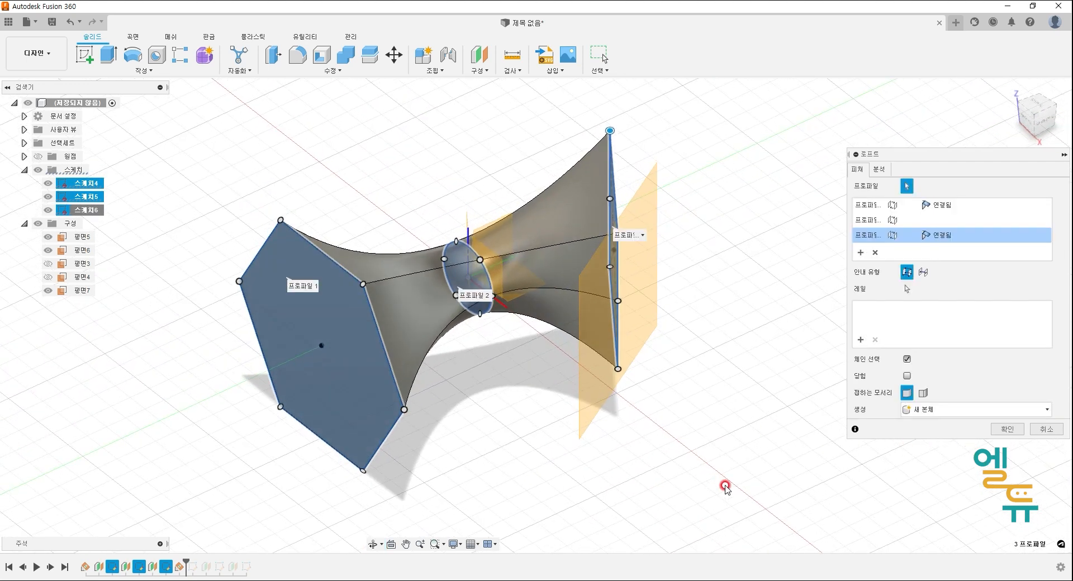
click(1007, 429)
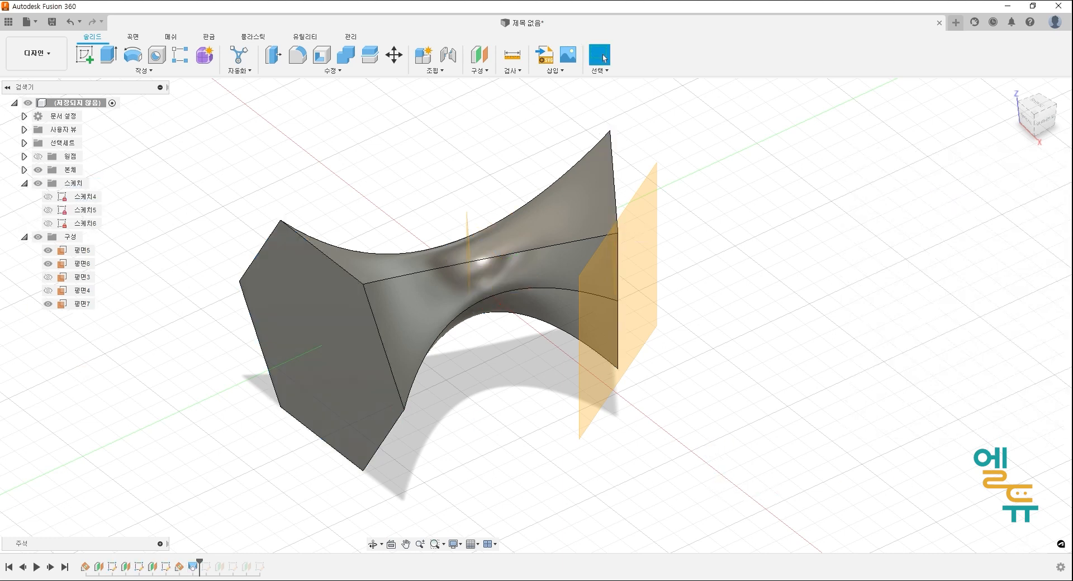